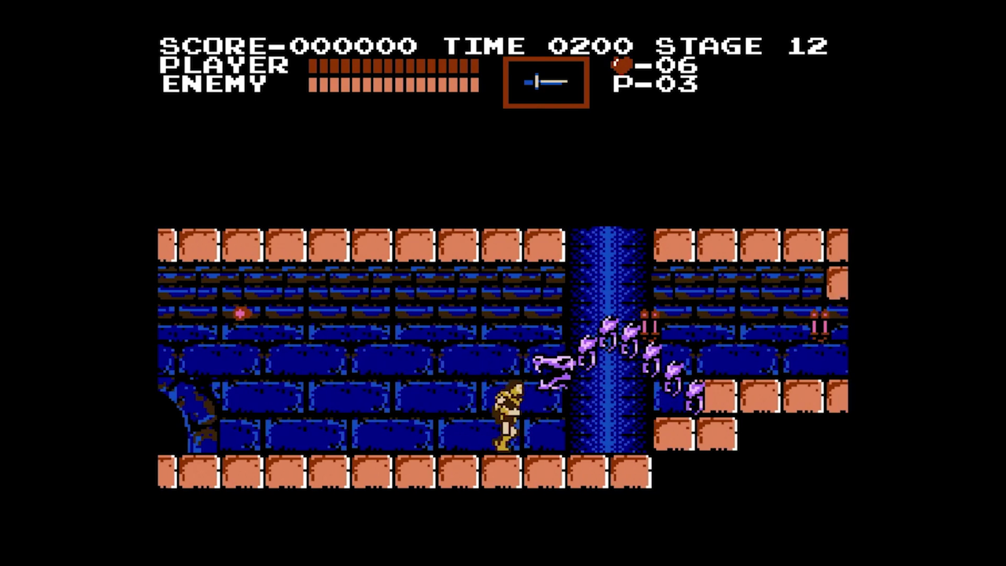
pyautogui.press('x')
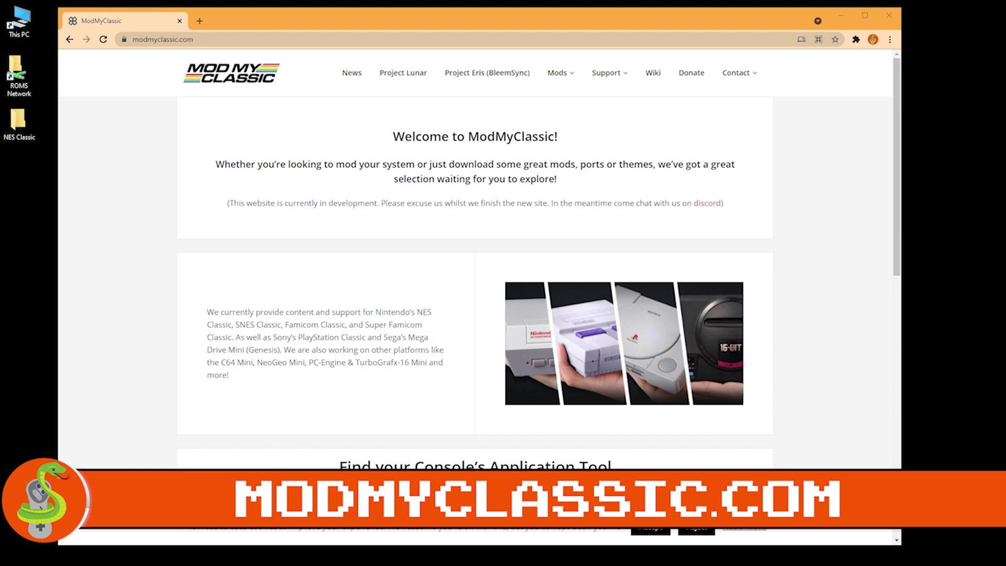
# Accept the cookie notice on modmyclassic.com and open the Hakchi 2 CE site from the console application tools
pyautogui.click(650, 528)
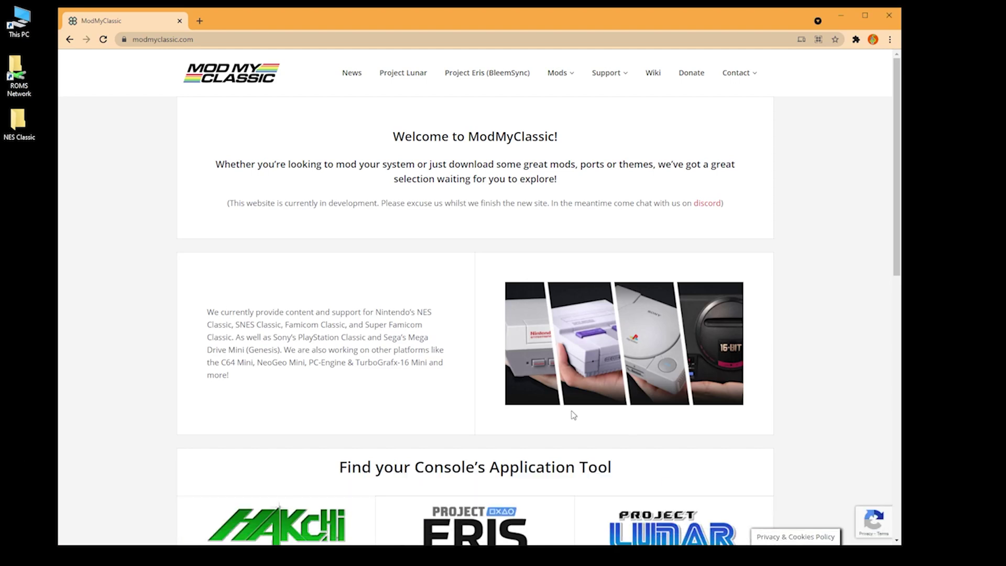
pyautogui.scroll(-1, 295, 214)
pyautogui.scroll(-3, 295, 215)
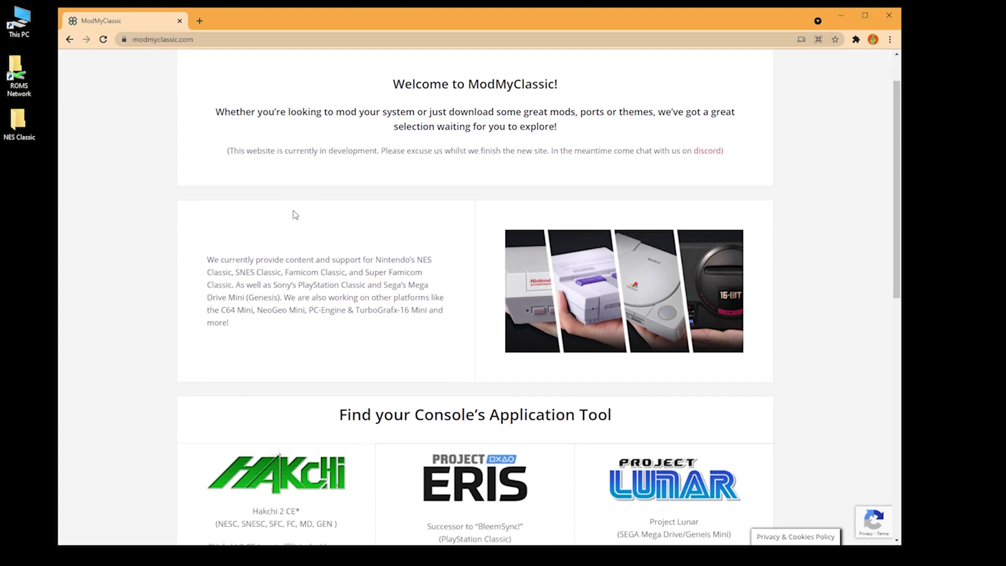
pyautogui.scroll(-2, 295, 215)
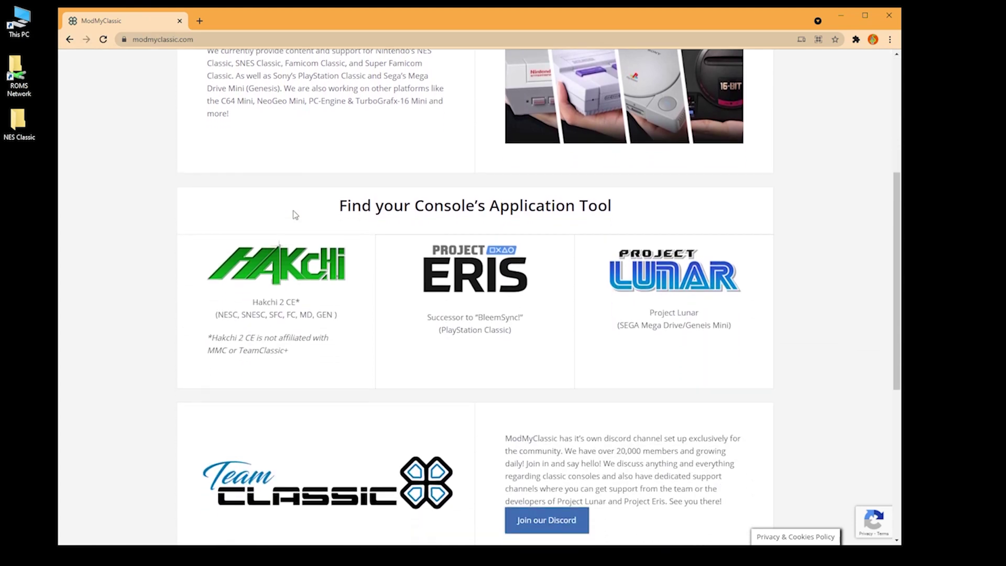
pyautogui.click(282, 269)
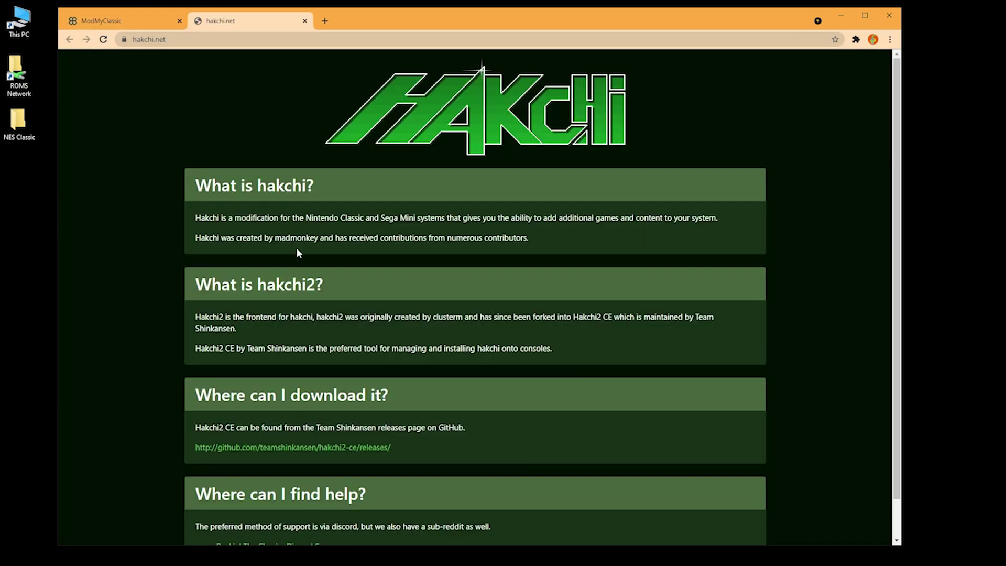
# Open the Hakchi2 CE v3.9.1 release on GitHub and download hakchi2-ce-3.9.1-portable.zip
pyautogui.scroll(-1, 451, 260)
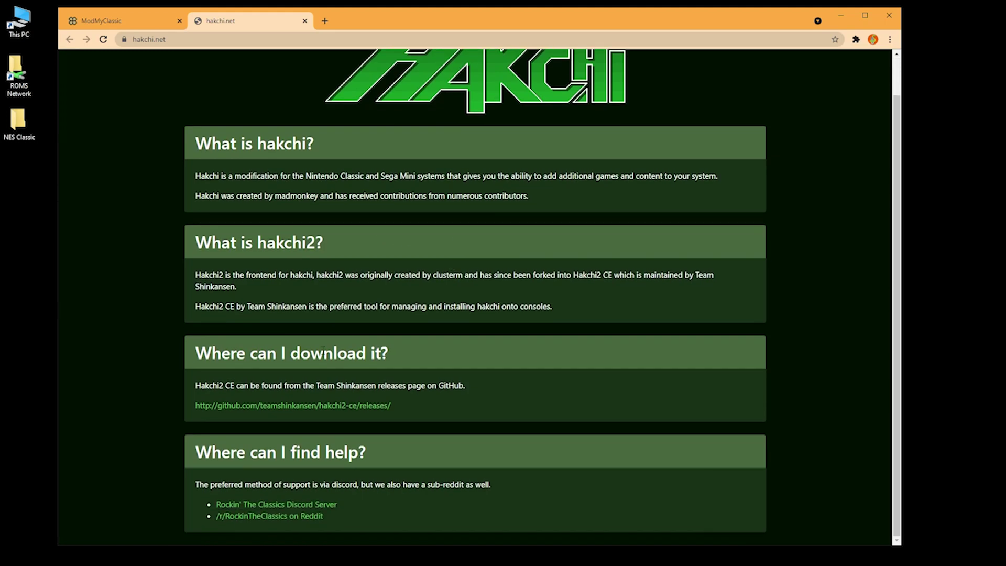
pyautogui.click(282, 407)
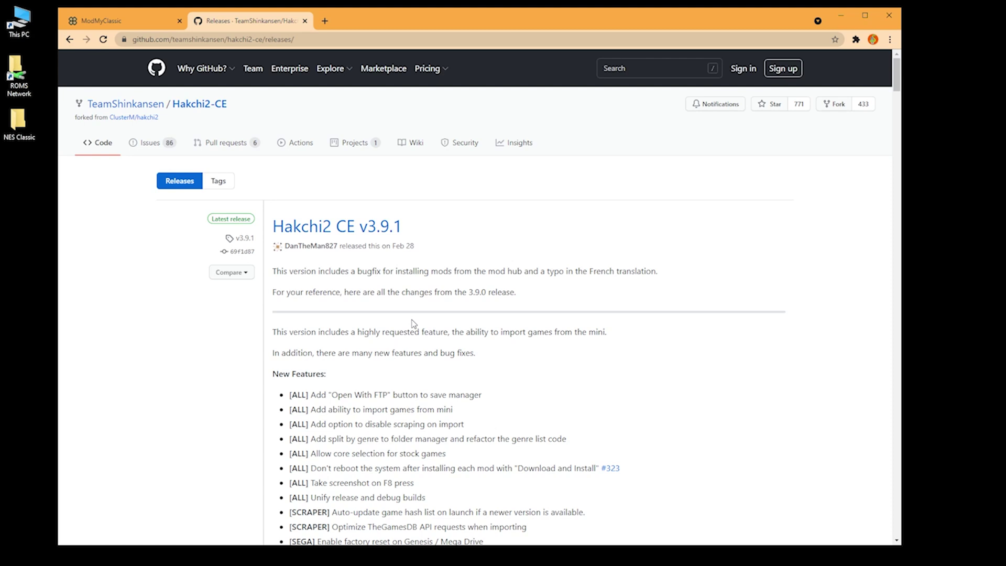
pyautogui.click(368, 230)
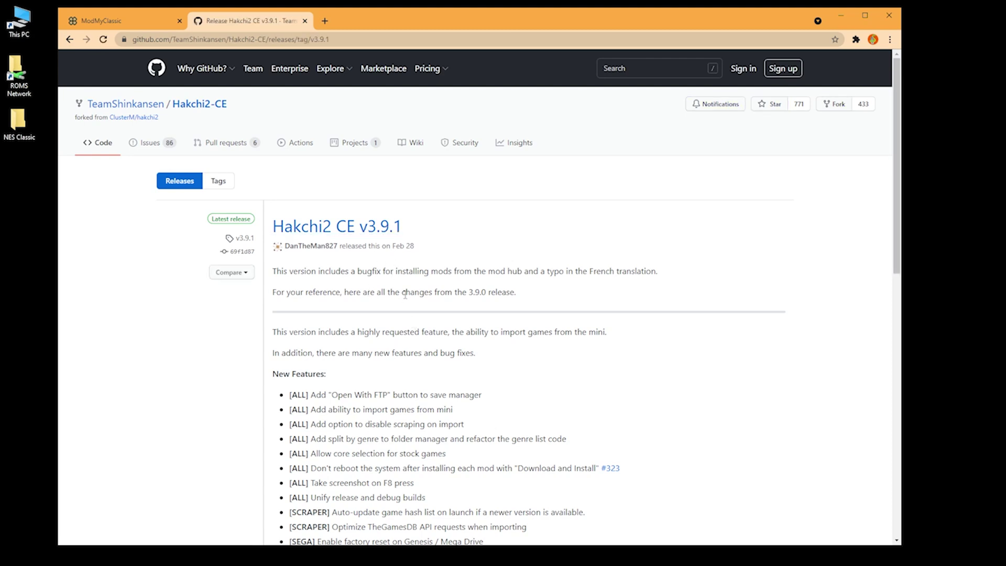
pyautogui.scroll(-14, 474, 308)
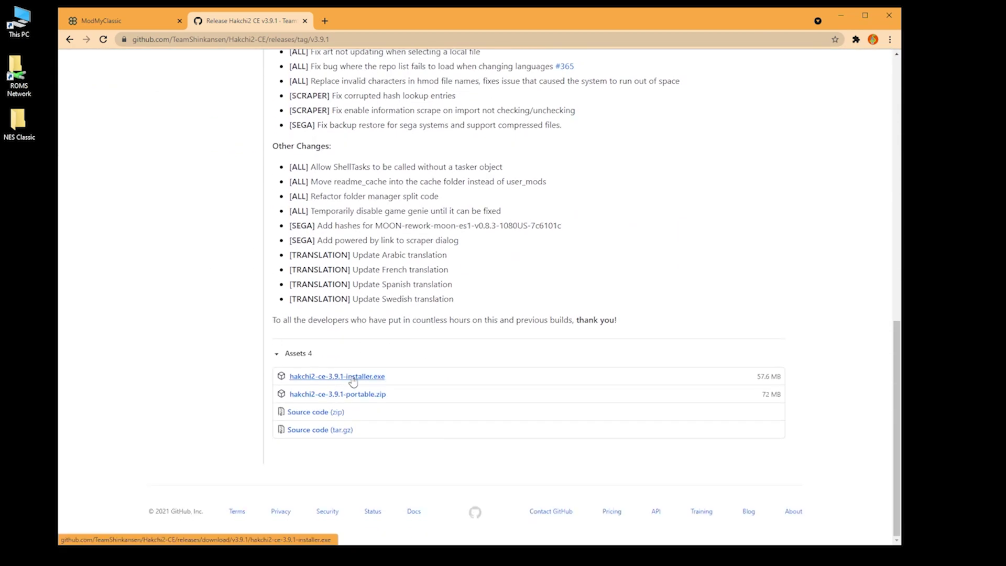
pyautogui.click(352, 377)
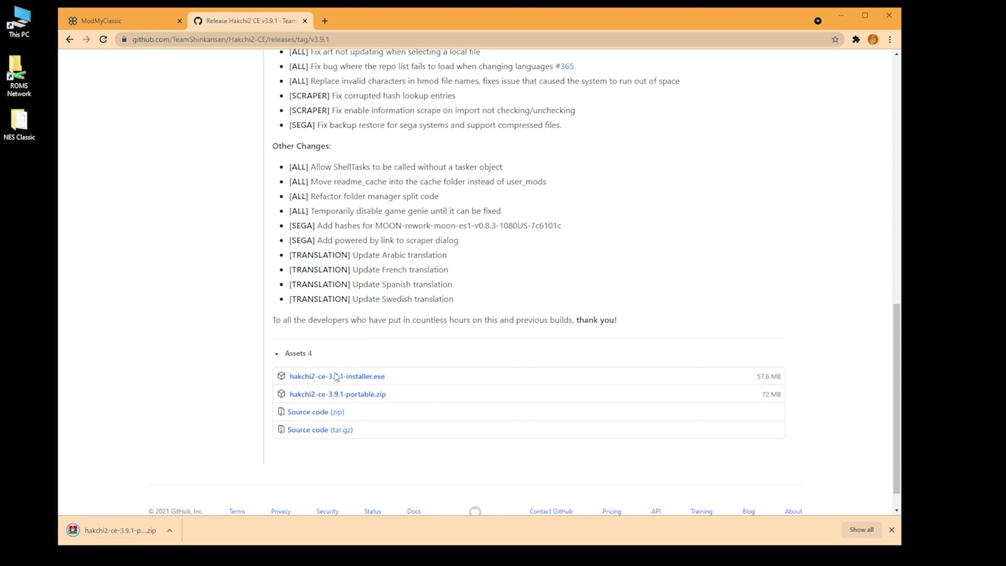
# Extract hakchi2-ce-3.9.1-portable.zip in the desktop's NES Classic folder to its own subfolder and delete the archive
pyautogui.click(16, 115)
pyautogui.doubleClick(16, 116)
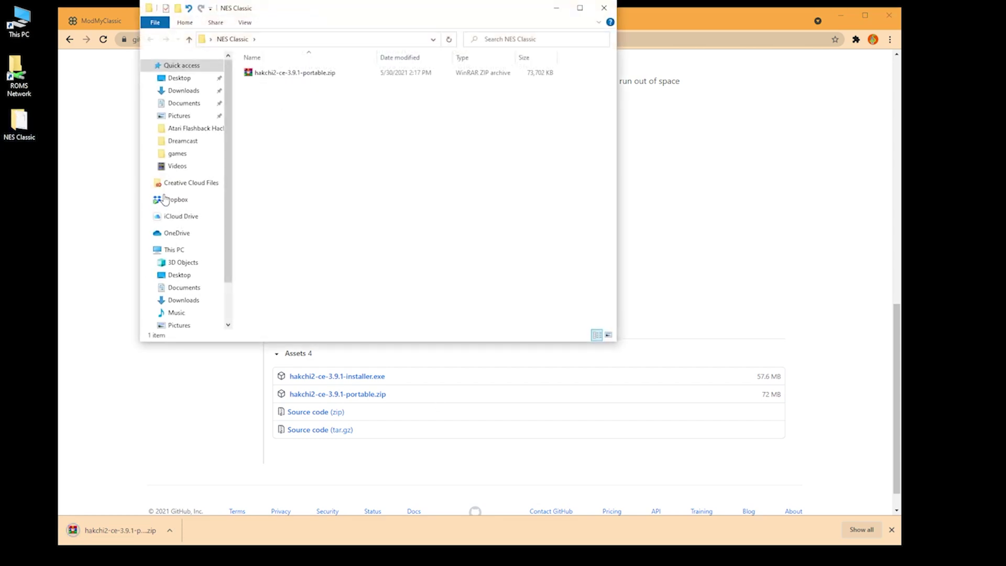
pyautogui.click(274, 74)
pyautogui.rightClick(274, 74)
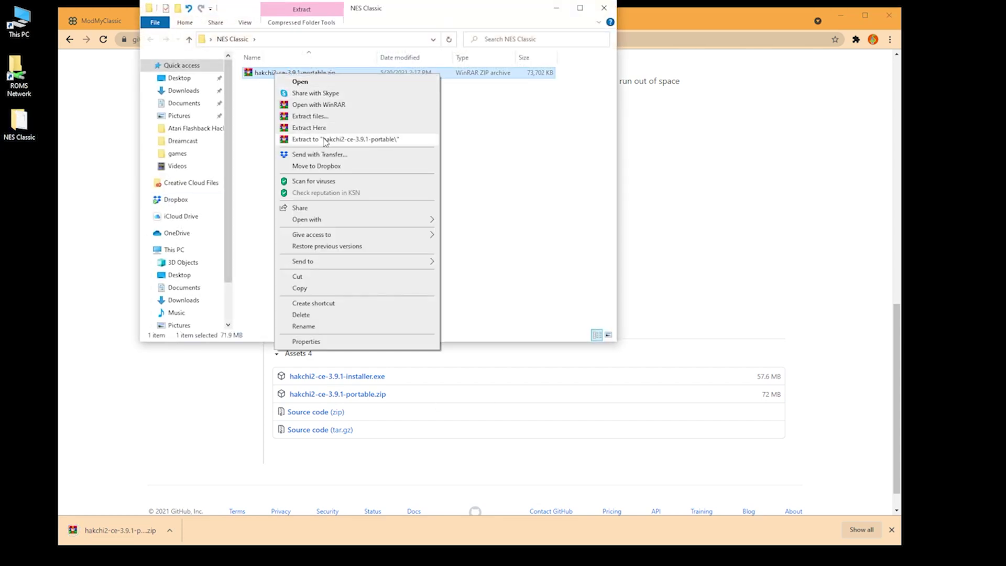
pyautogui.click(320, 141)
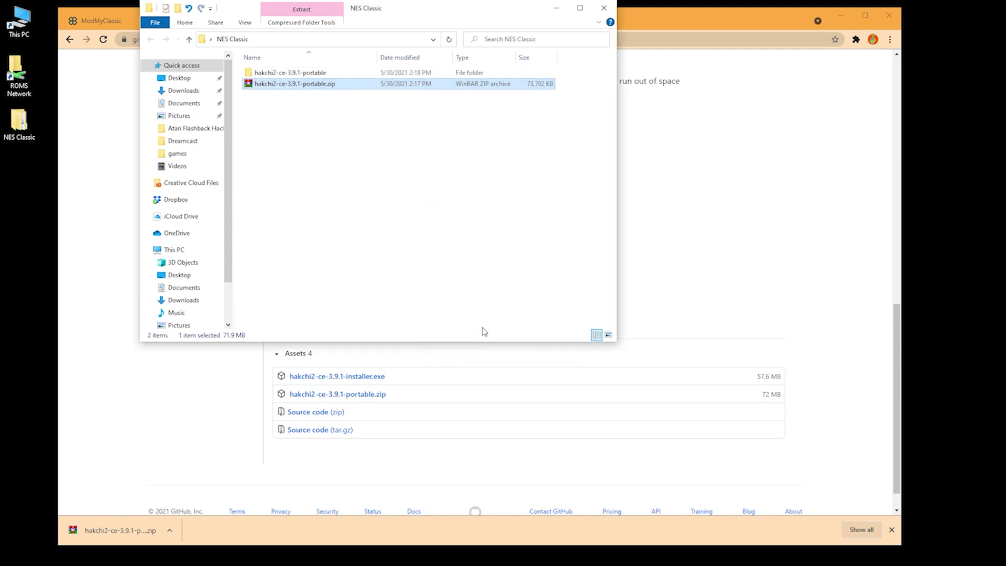
pyautogui.press('Delete')
# Launch hakchi.exe from the hakchi2-ce-3.9.1-portable folder and dismiss its welcome and important messages
pyautogui.click(296, 74)
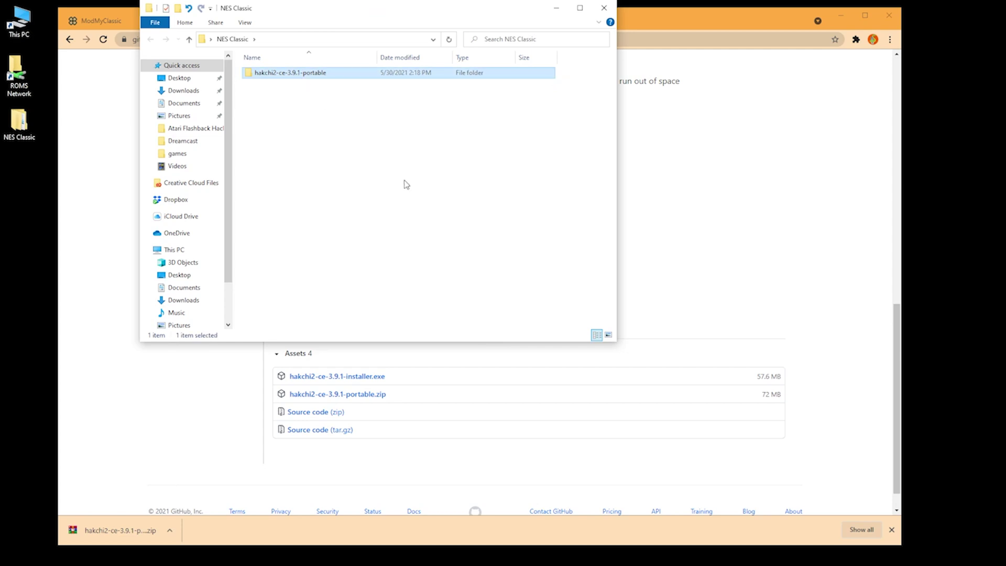
pyautogui.doubleClick(320, 73)
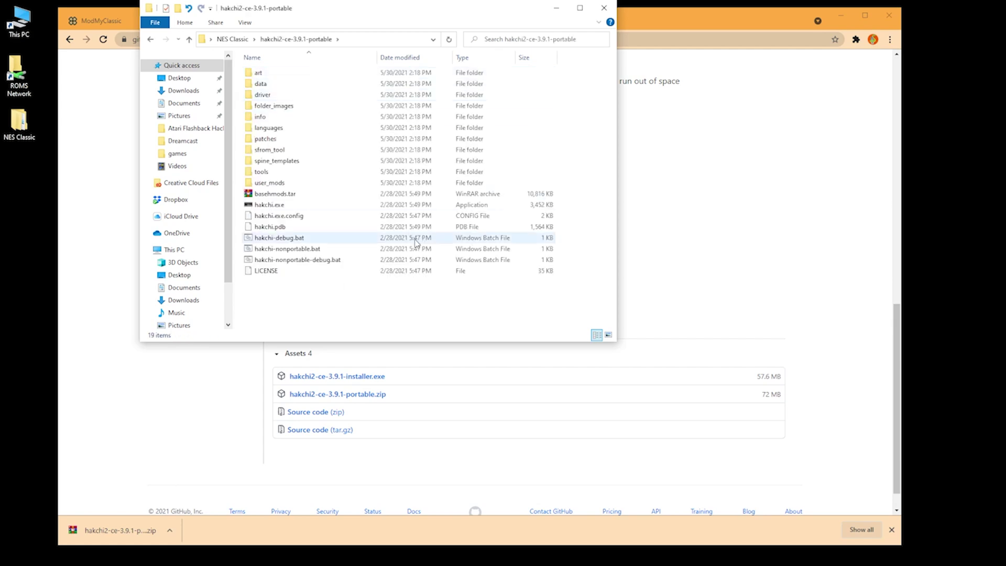
pyautogui.click(282, 205)
pyautogui.doubleClick(422, 204)
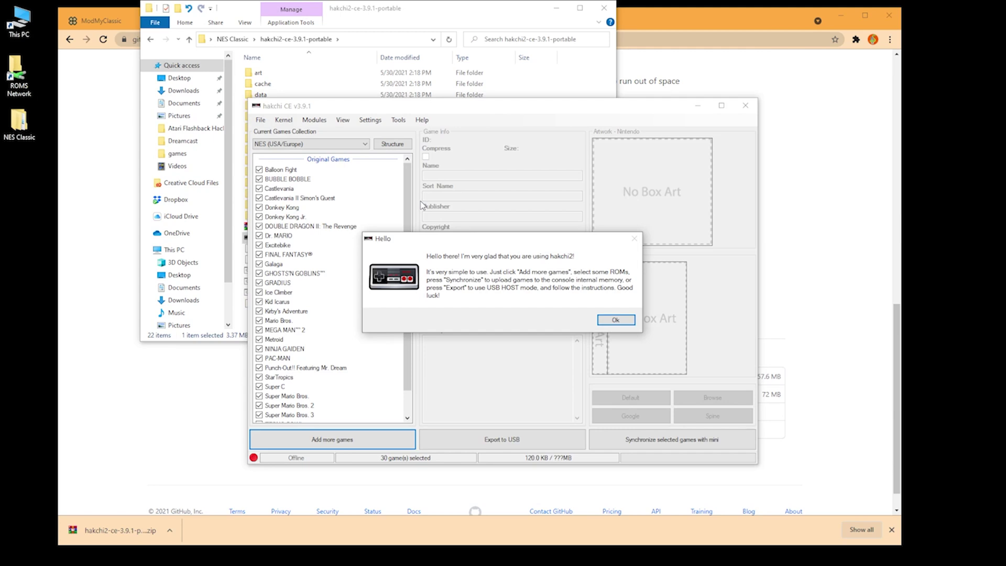
pyautogui.click(618, 320)
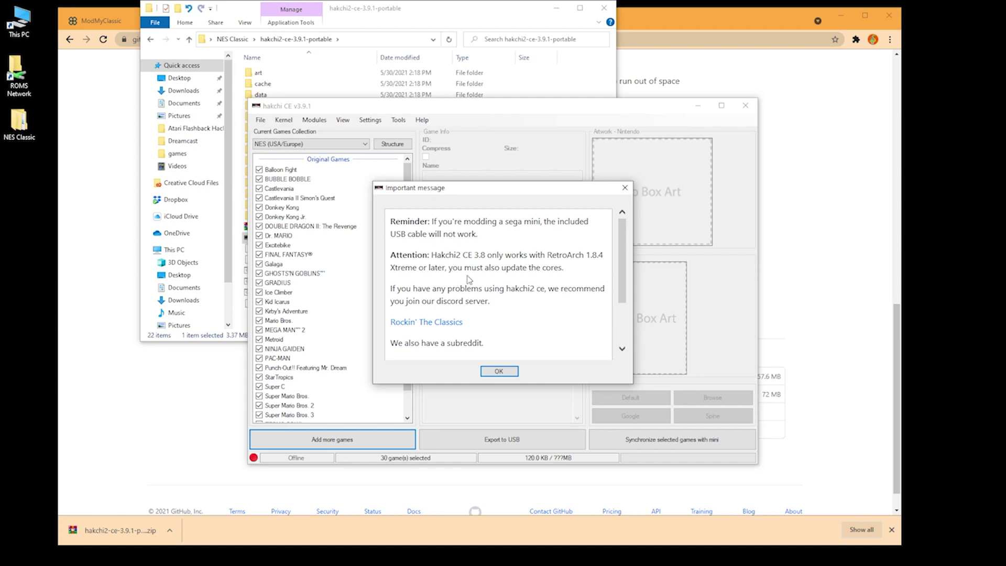
pyautogui.click(498, 372)
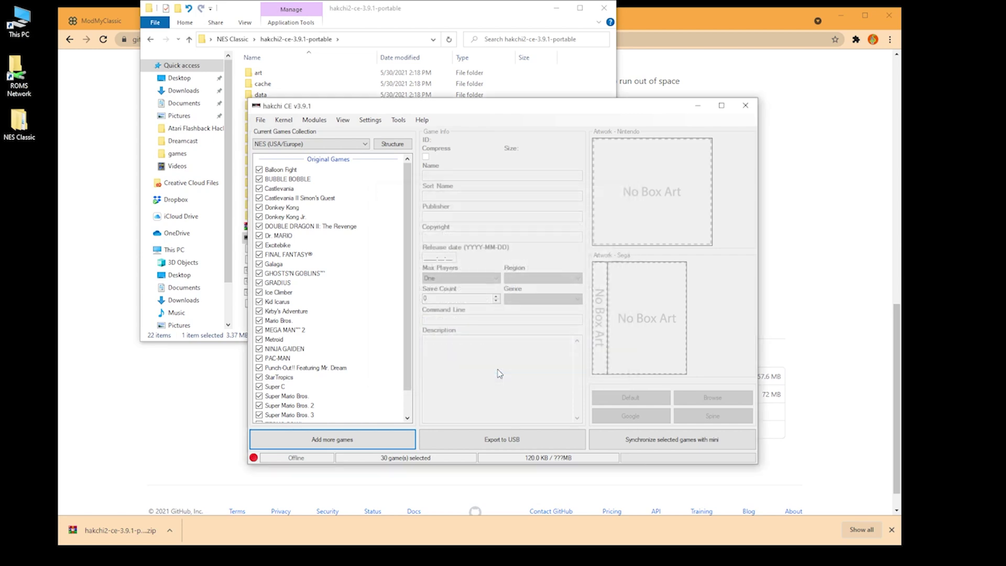
# View the Famicom (Japan) and Sega Genesis (USA) games collections, and return to NES (USA/Europe)
pyautogui.scroll(-1, 412, 220)
pyautogui.scroll(1, 411, 220)
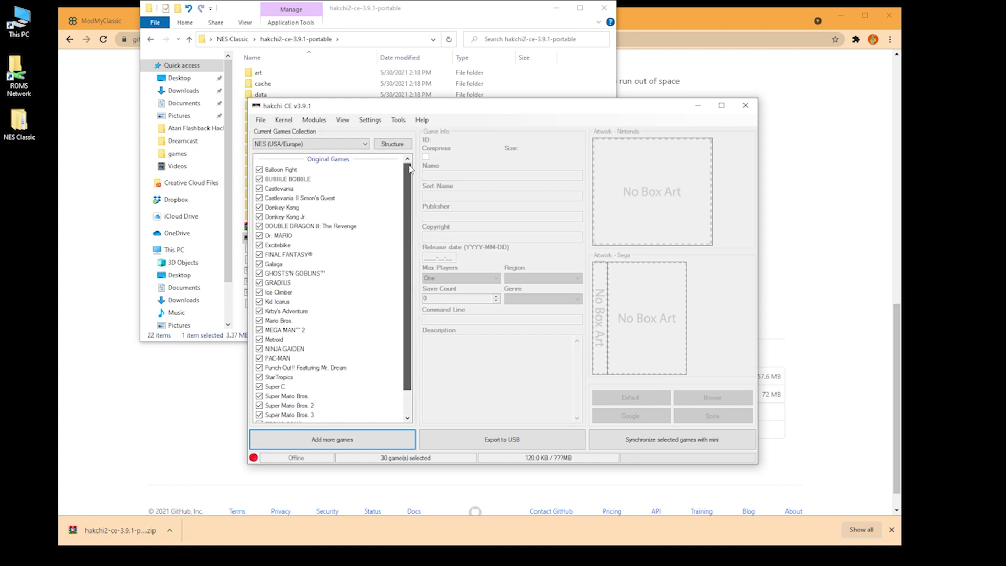
pyautogui.click(363, 144)
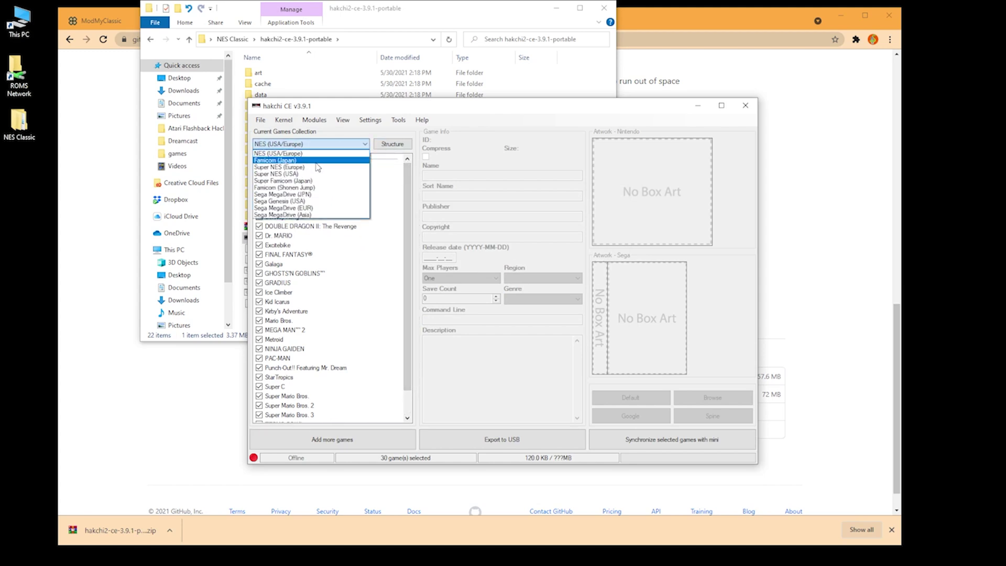
pyautogui.click(317, 161)
pyautogui.click(363, 145)
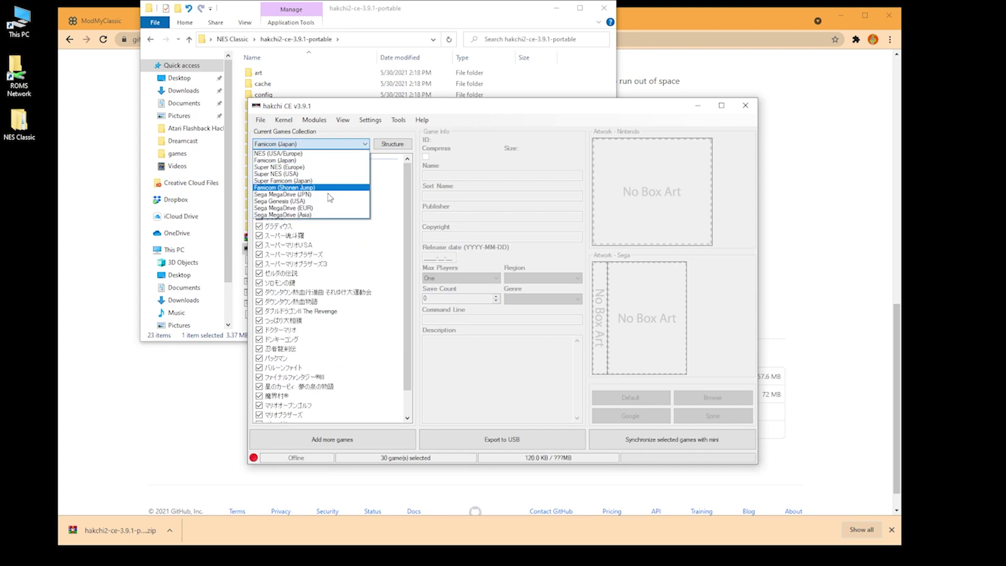
pyautogui.click(324, 201)
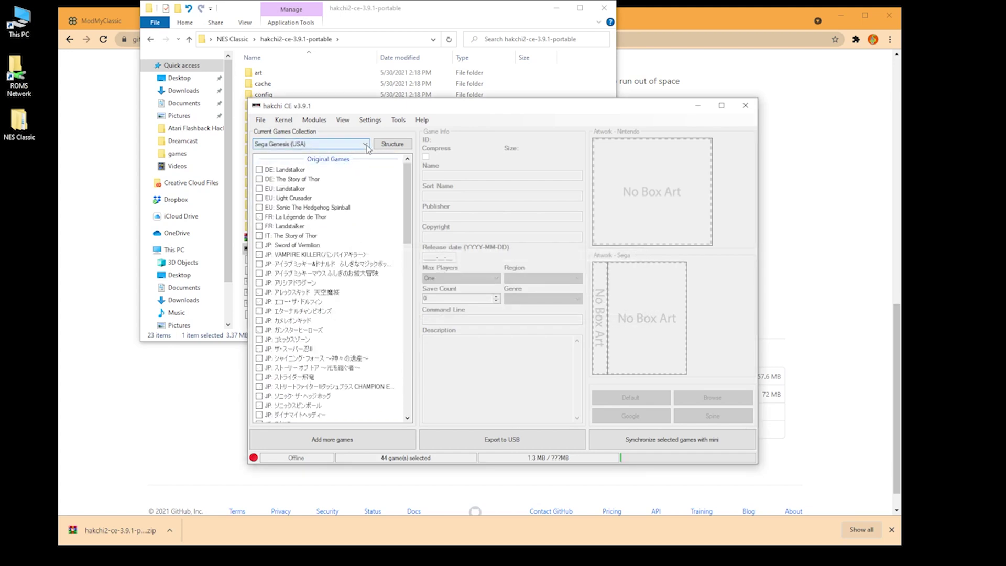
pyautogui.click(365, 145)
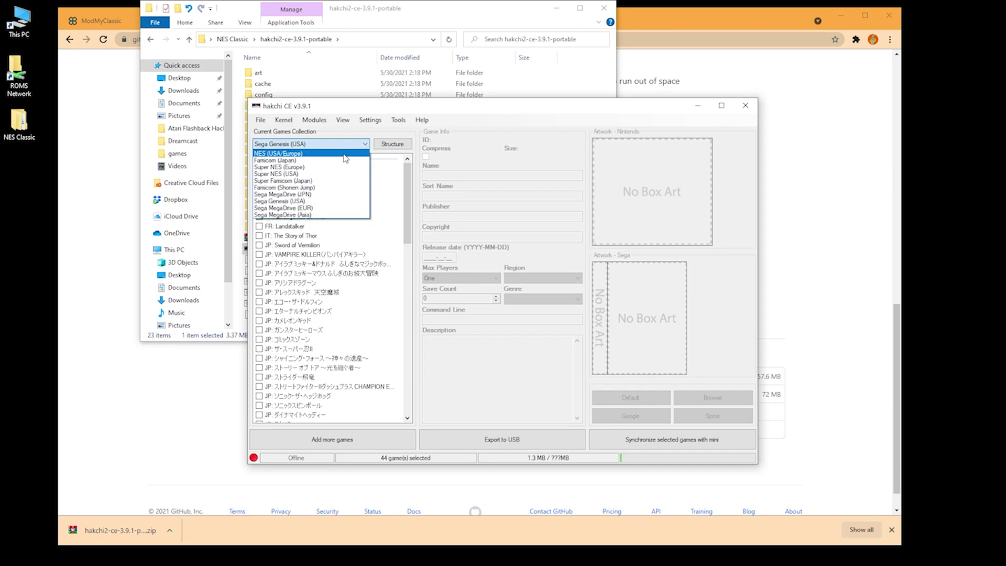
pyautogui.click(345, 156)
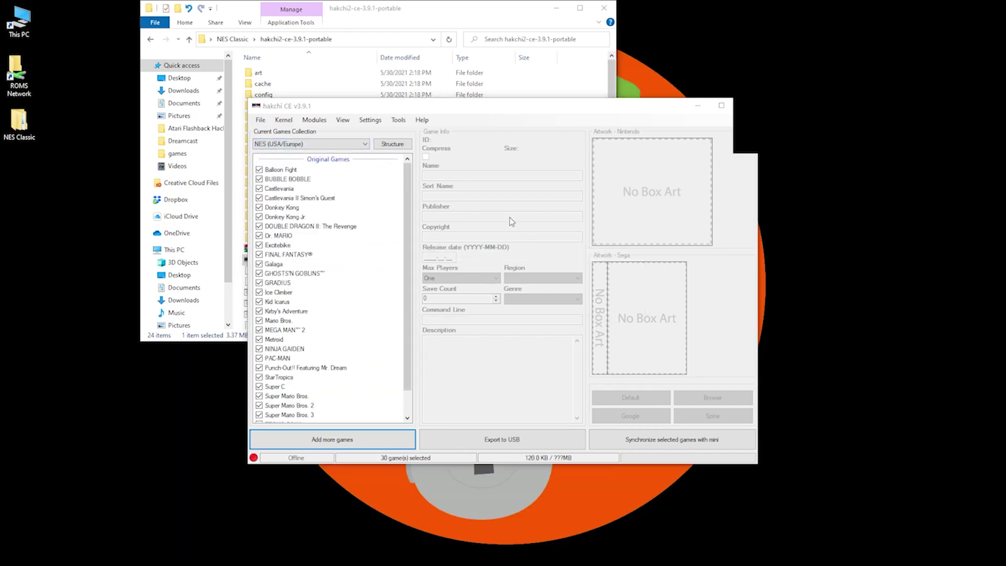
# Enlarge the hakchi window and install the custom kernel on the mini, dismissing the completion message
pyautogui.moveTo(600, 131); pyautogui.dragTo(491, 15)
pyautogui.moveTo(644, 367); pyautogui.dragTo(748, 560)
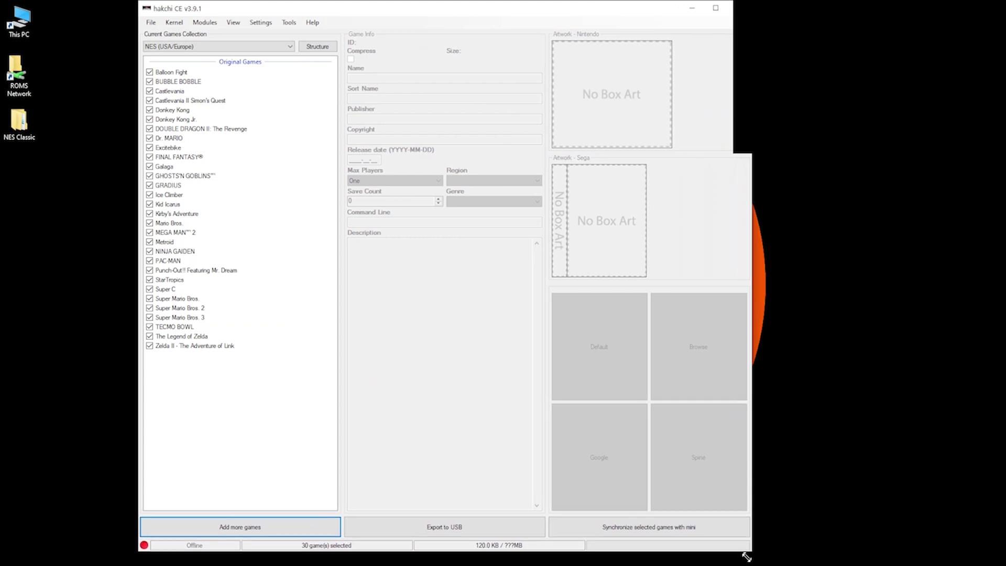
pyautogui.click(175, 23)
pyautogui.click(188, 34)
pyautogui.click(514, 319)
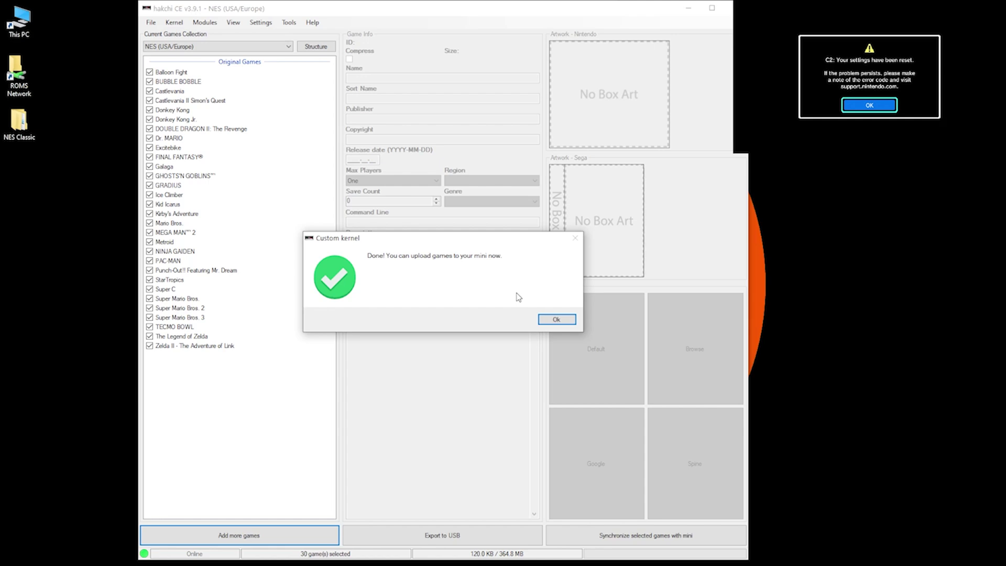
pyautogui.click(550, 320)
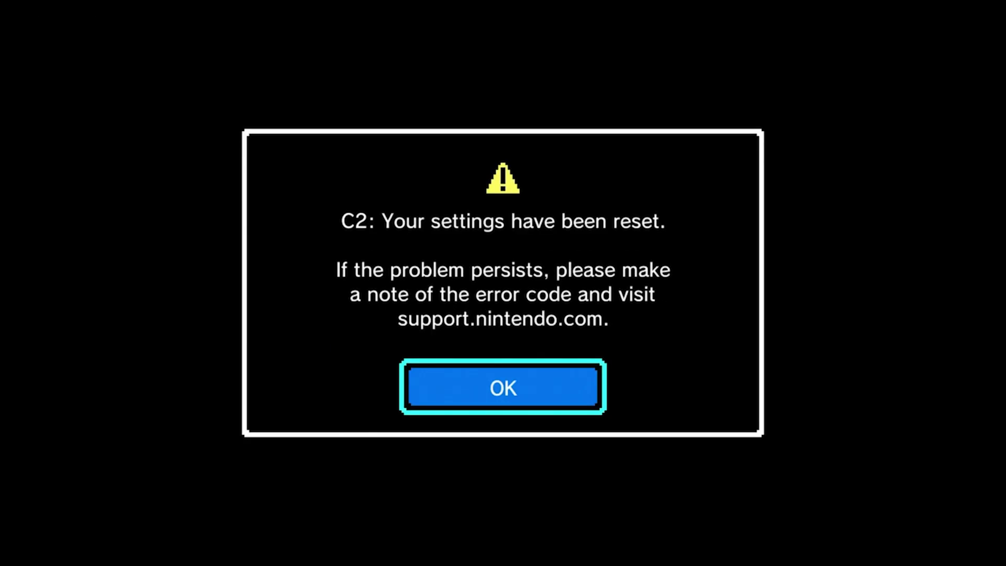
# Dismiss the console's settings reset notice and confirm English as its language
pyautogui.press('Return')
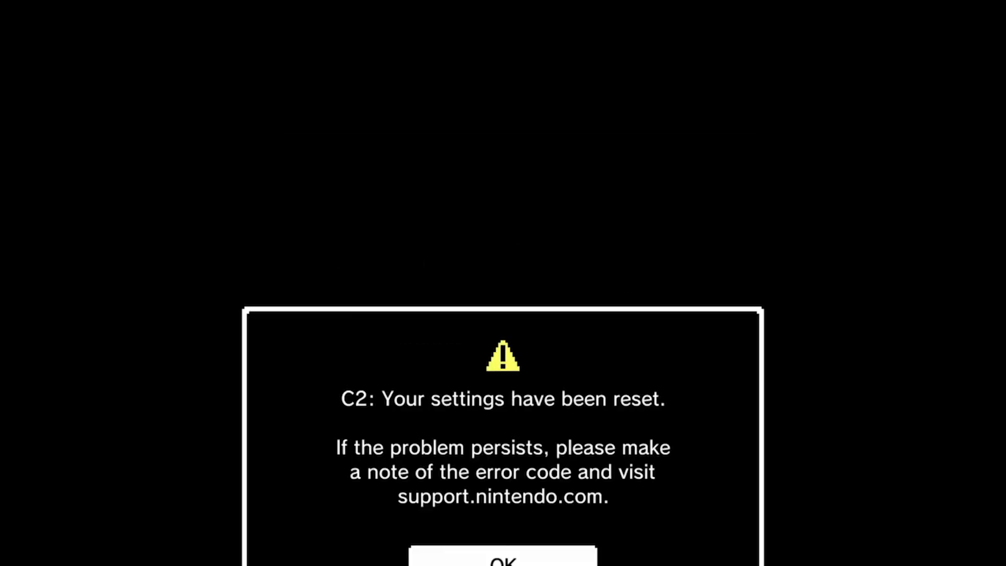
pyautogui.press('Return')
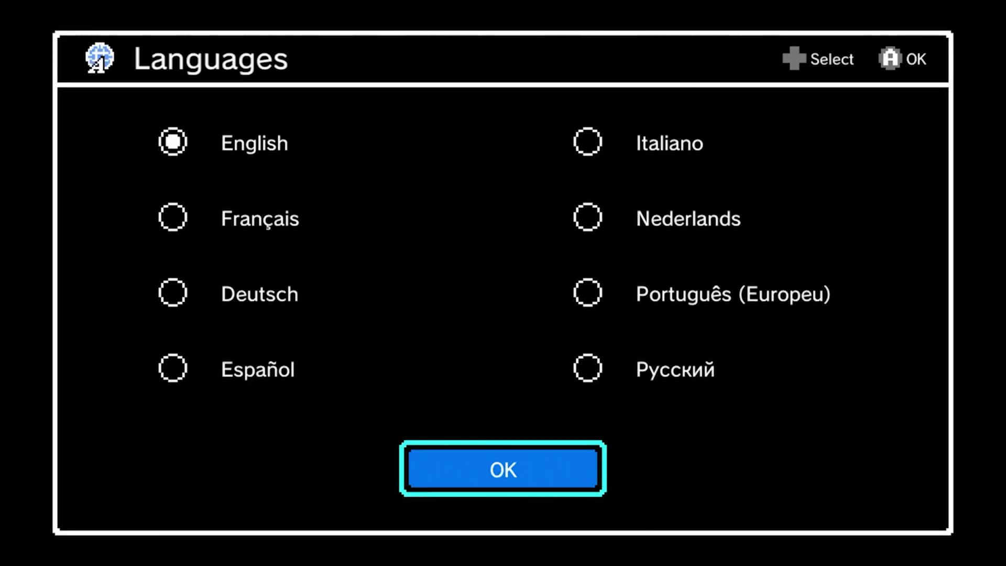
pyautogui.press('Return')
# Browse the console's game carousel from Balloon Fight through to Ninja Gaiden to check the original games
pyautogui.press('Right')
pyautogui.press('Right')
pyautogui.press('Right')
pyautogui.press('Right')
pyautogui.press('Right')
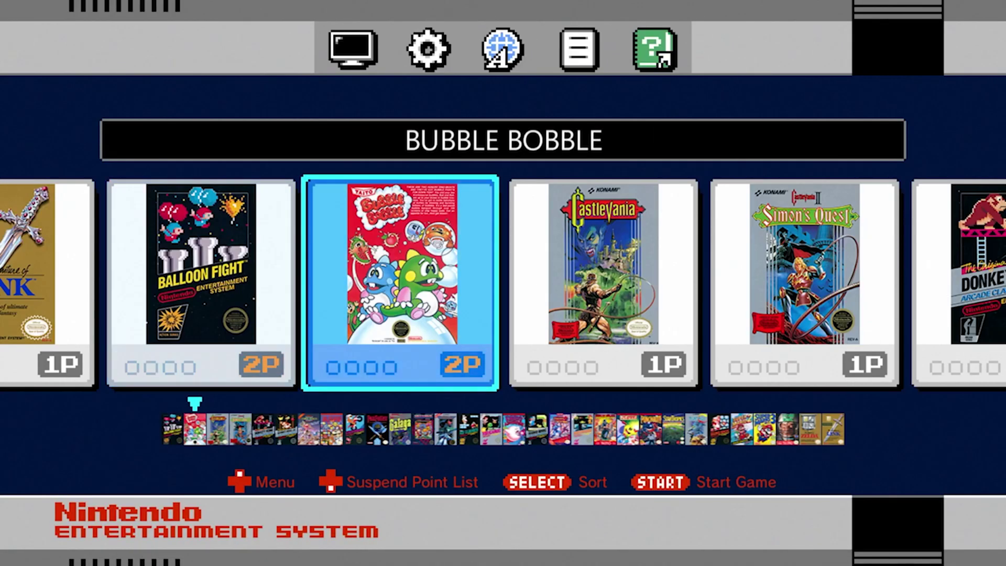
pyautogui.press('Right')
pyautogui.press('Right')
pyautogui.press('Right')
pyautogui.press('Right')
pyautogui.press('Right')
pyautogui.press('Right')
pyautogui.press('Right')
pyautogui.press('Right')
pyautogui.press('Right')
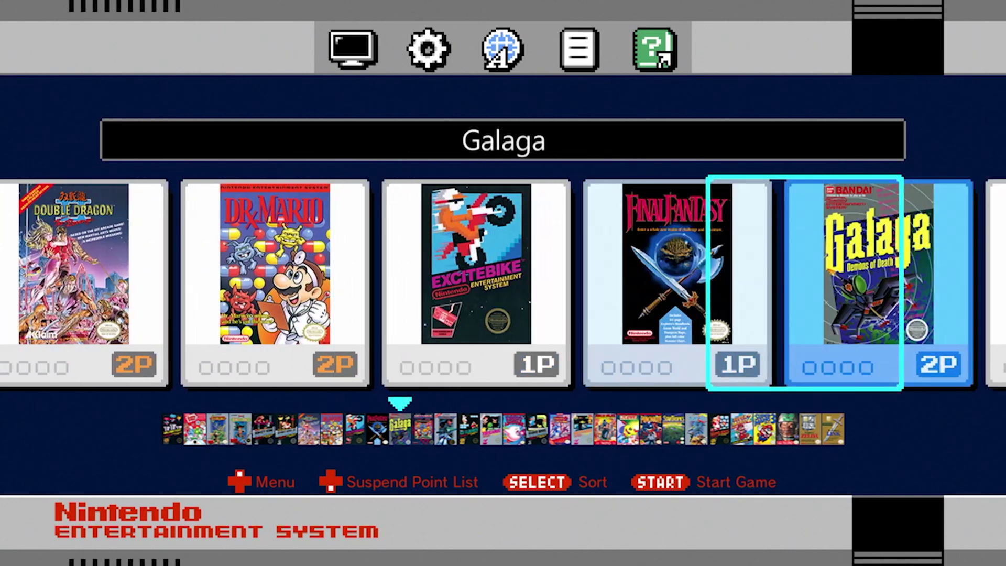
pyautogui.press('Right')
pyautogui.press('Right')
pyautogui.press('Right')
pyautogui.press('Right')
pyautogui.press('Right')
pyautogui.press('Right')
pyautogui.press('Right')
pyautogui.press('Right')
pyautogui.press('Right')
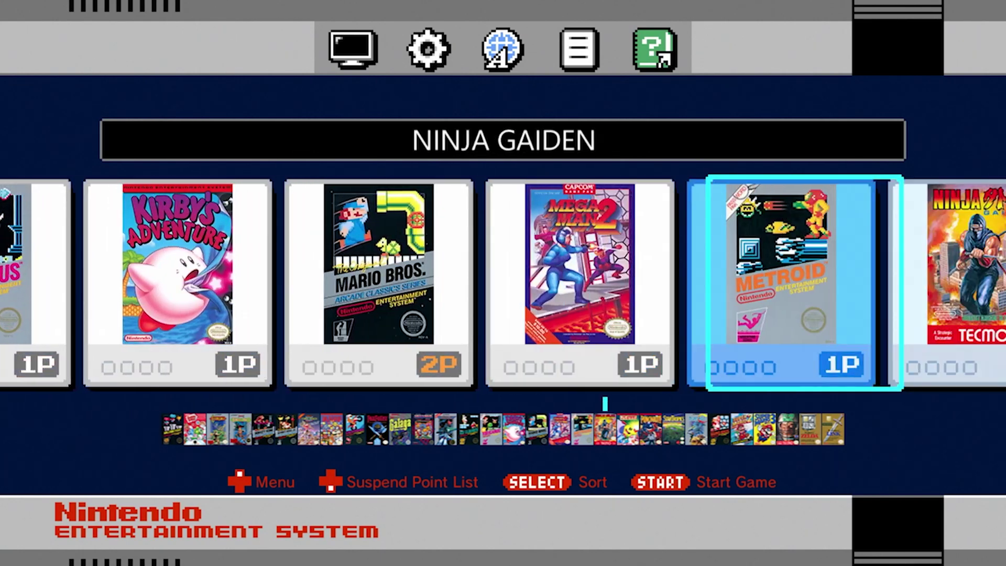
pyautogui.press('Right')
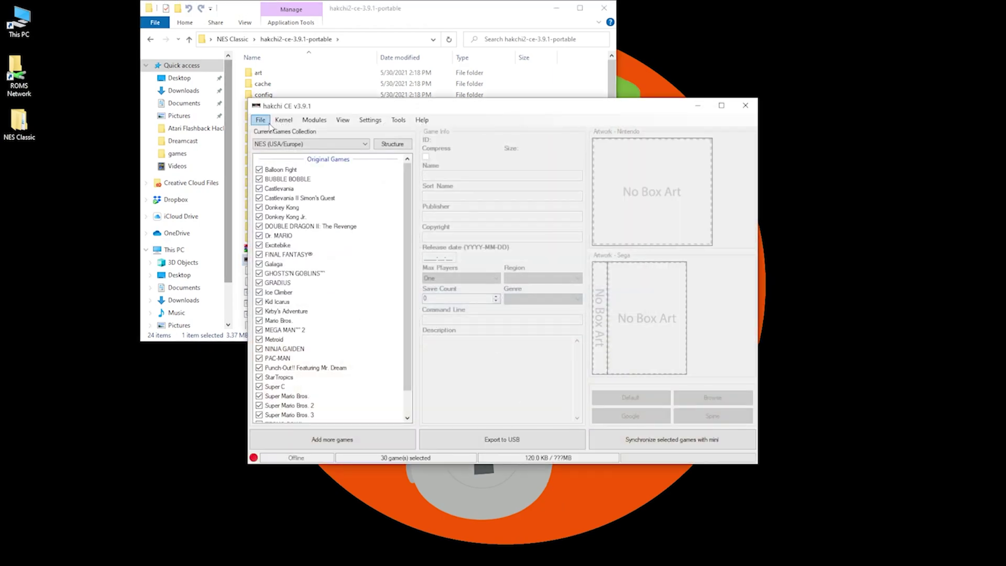
# Add every game file in the Nintendo Entertainment System USA folder, from 3-D WorldRunner through Zombie Nation
pyautogui.click(365, 434)
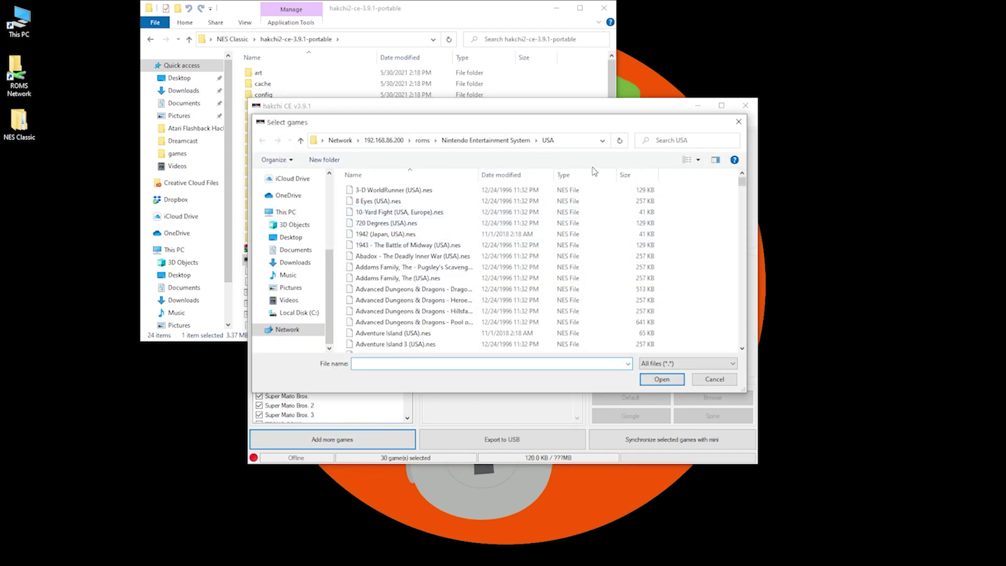
pyautogui.click(442, 212)
pyautogui.click(419, 279)
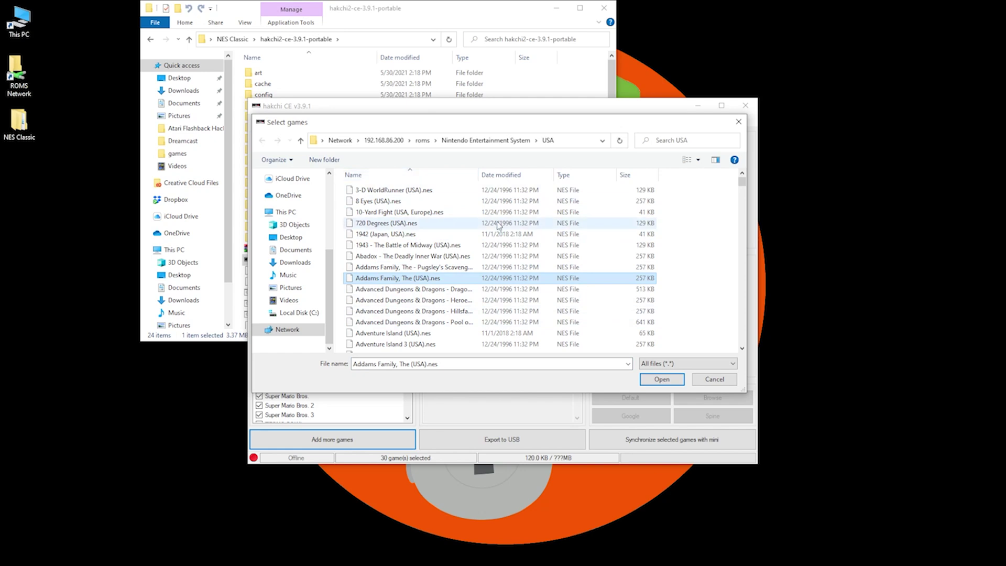
pyautogui.click(413, 191)
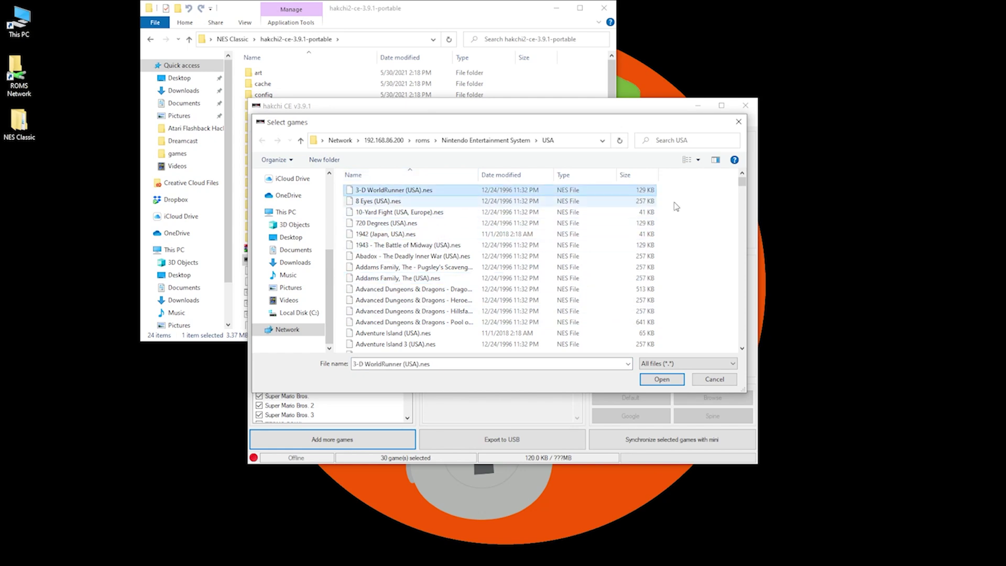
pyautogui.moveTo(742, 182); pyautogui.dragTo(734, 348)
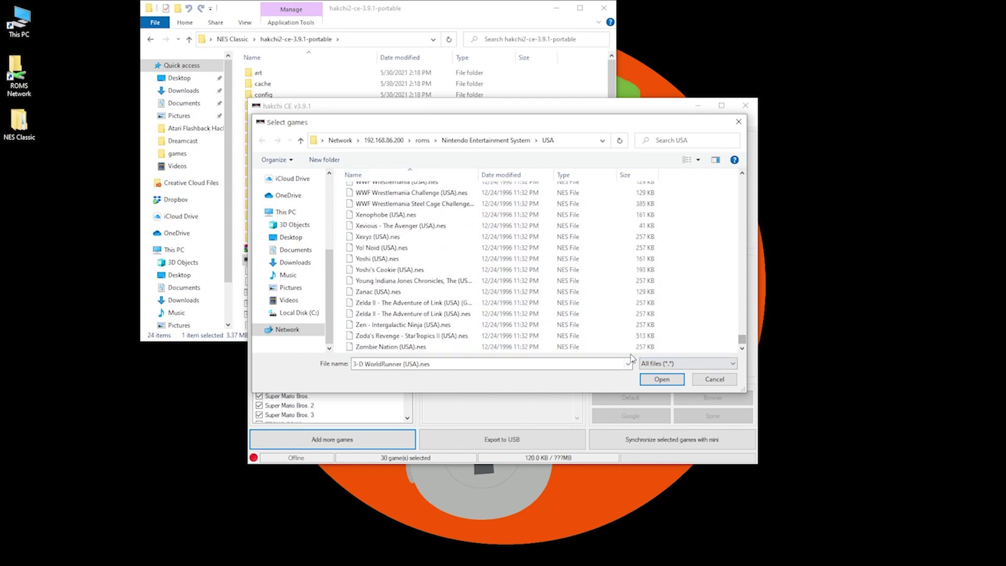
pyautogui.keyDown('shift'); pyautogui.click(397, 347); pyautogui.keyUp('shift')
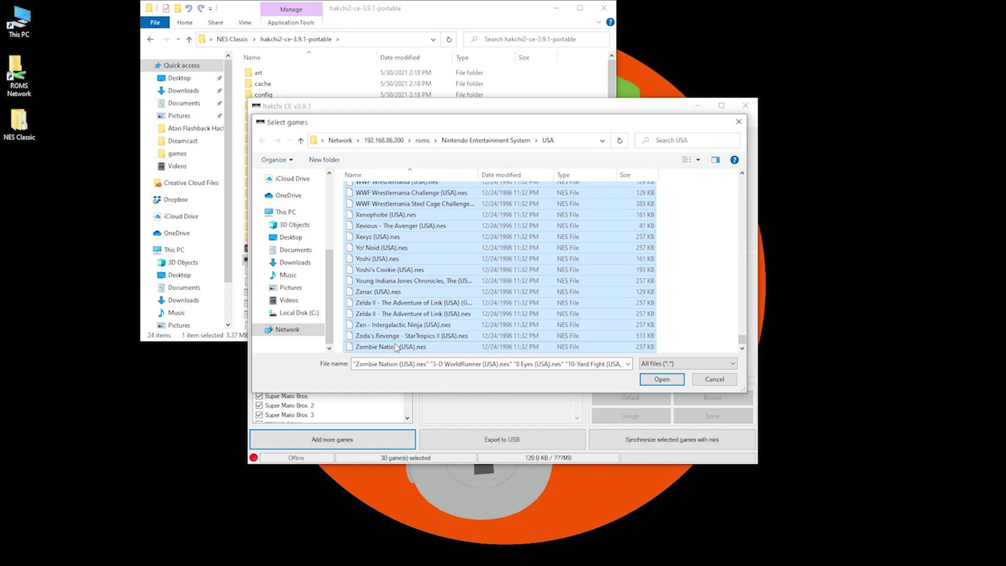
pyautogui.click(676, 384)
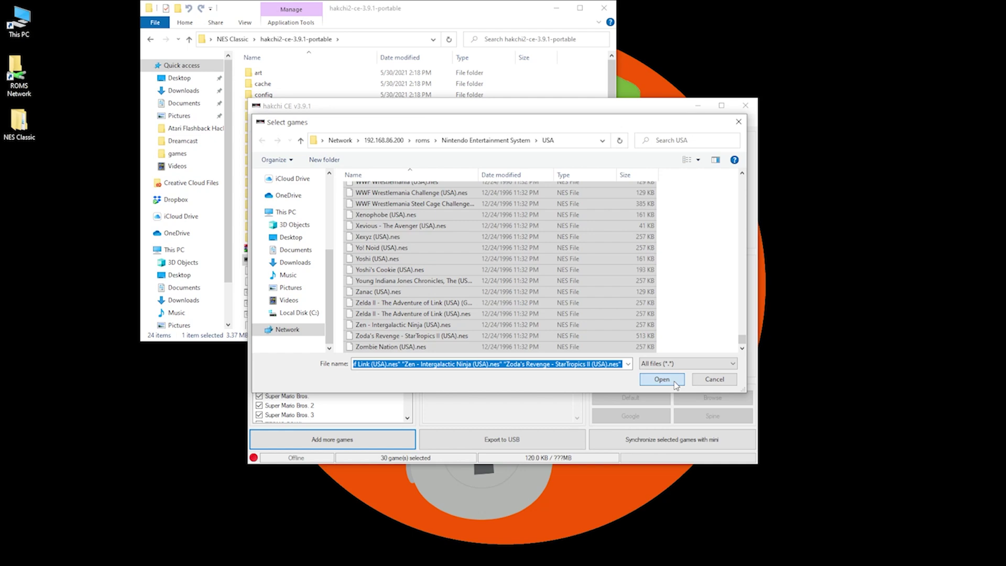
pyautogui.click(662, 379)
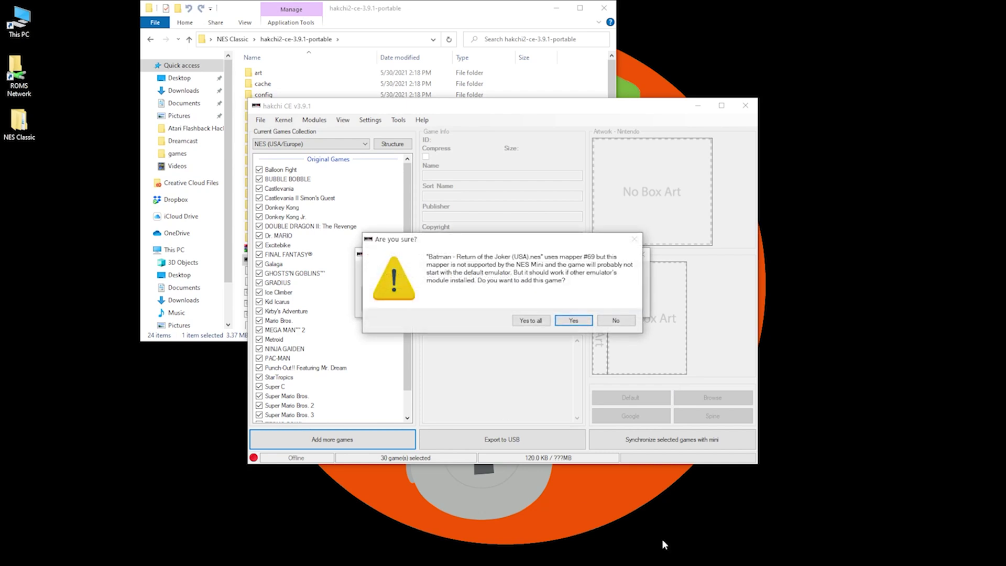
# Accept adding all games with unsupported mappers and apply all available patches
pyautogui.click(529, 321)
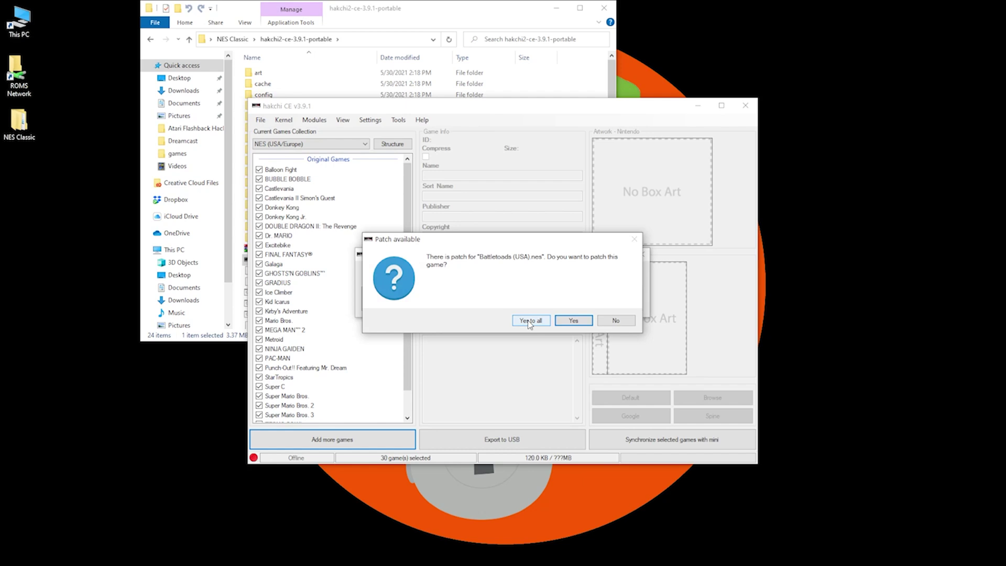
pyautogui.click(530, 321)
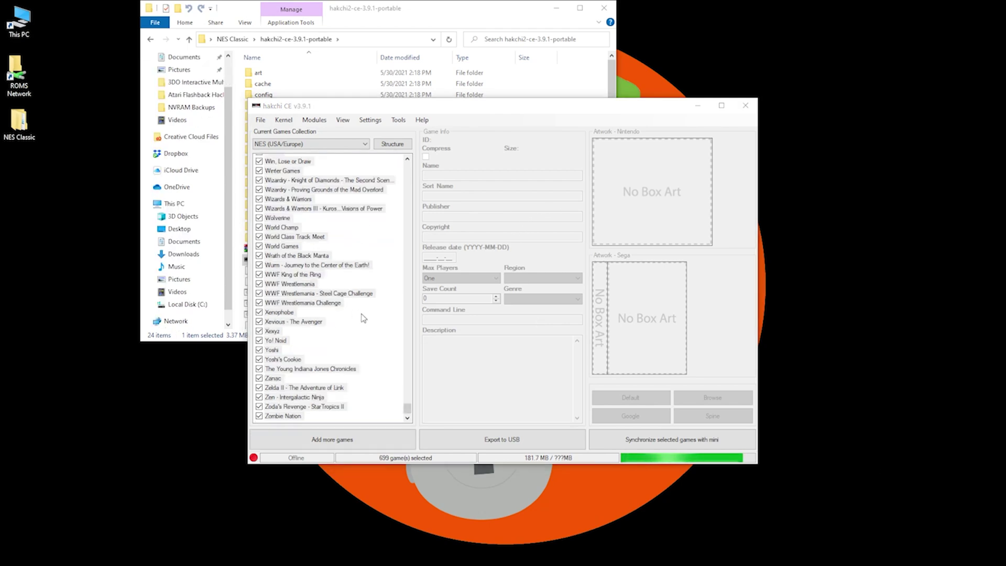
pyautogui.click(363, 318)
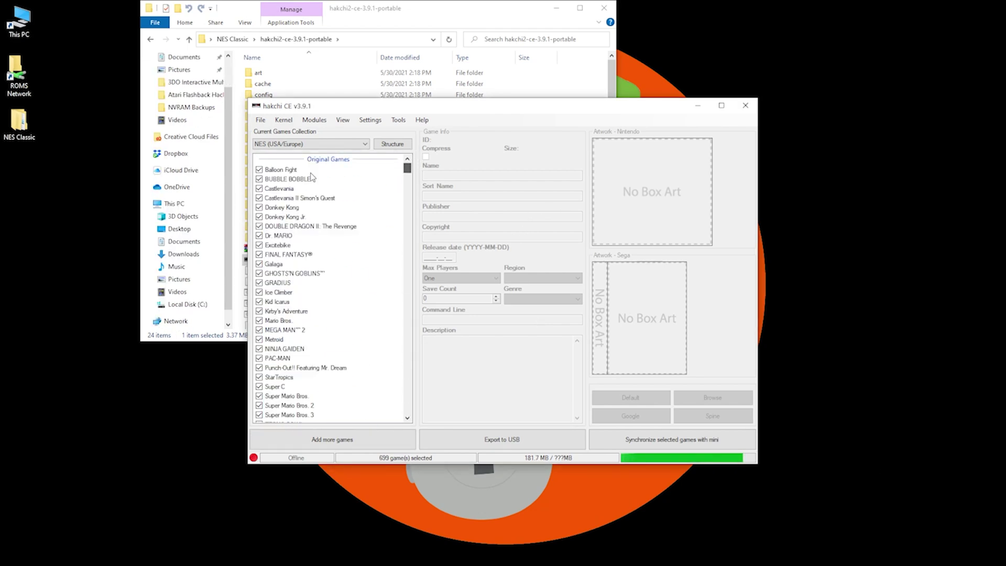
# Uncheck all the original games, from Balloon Fight through Zelda II - The Adventure of Link
pyautogui.click(290, 170)
pyautogui.scroll(-9, 409, 169)
pyautogui.keyDown('shift'); pyautogui.click(326, 195); pyautogui.keyUp('shift')
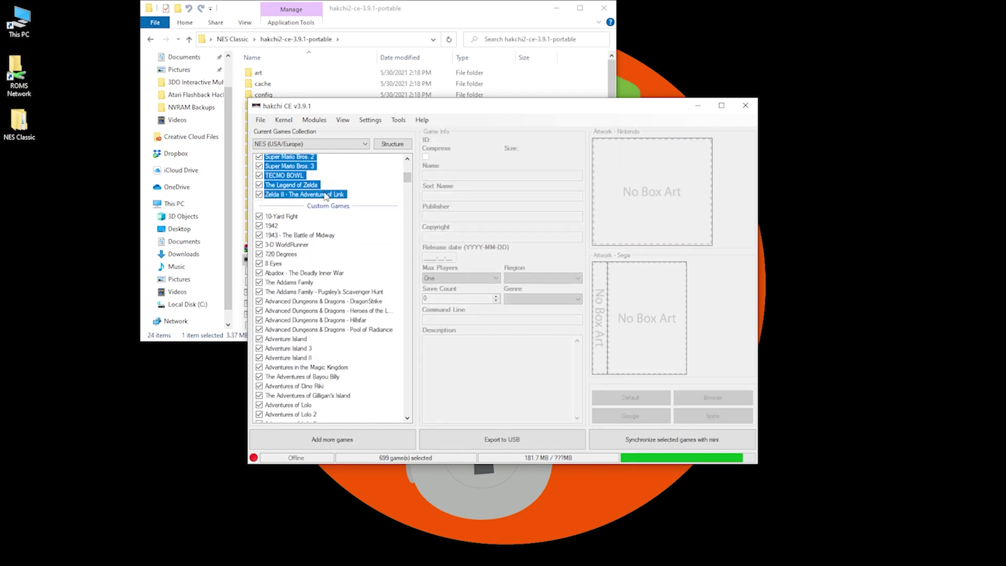
pyautogui.press('space')
pyautogui.moveTo(408, 178); pyautogui.dragTo(411, 162)
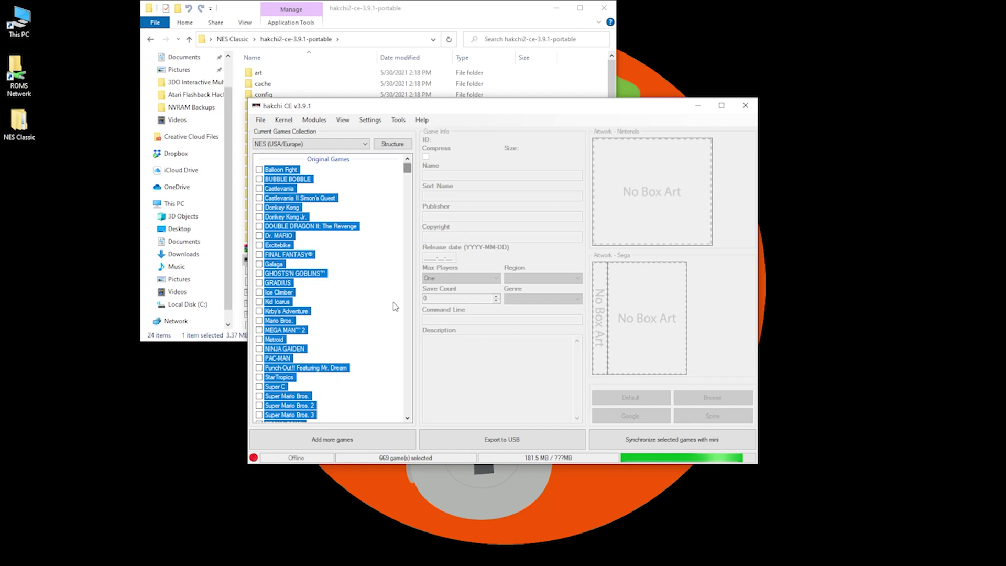
pyautogui.click(389, 310)
# Set the maximum games per page/folder to 45
pyautogui.click(393, 143)
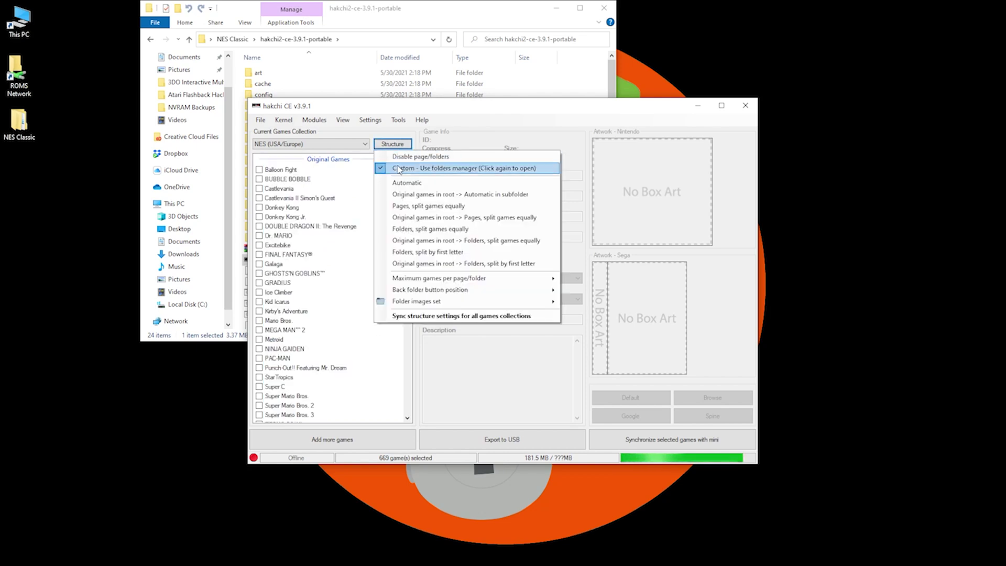
pyautogui.moveTo(442, 291)
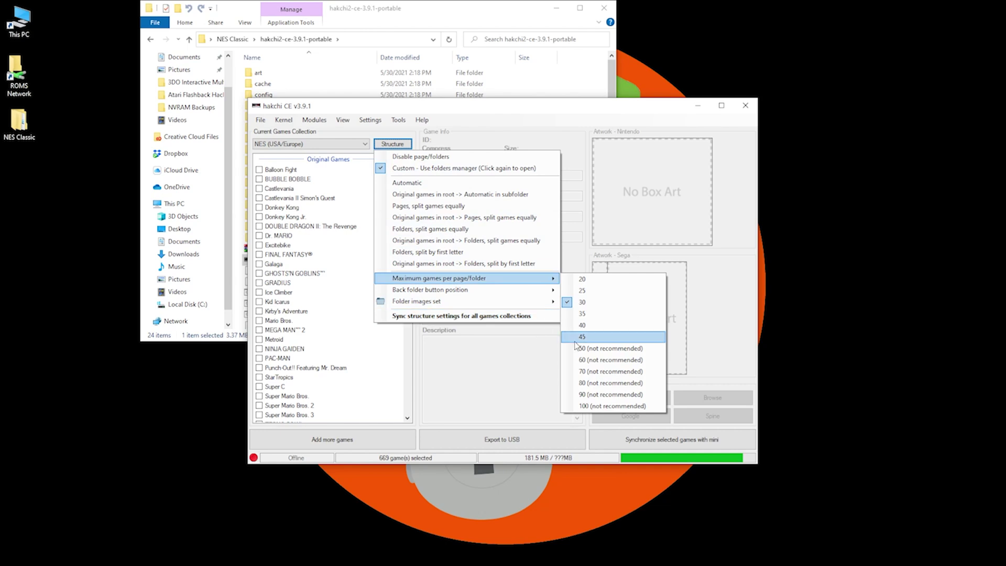
pyautogui.click(581, 338)
# Open the custom folders manager and split the HOME Menu games by first letter
pyautogui.click(401, 146)
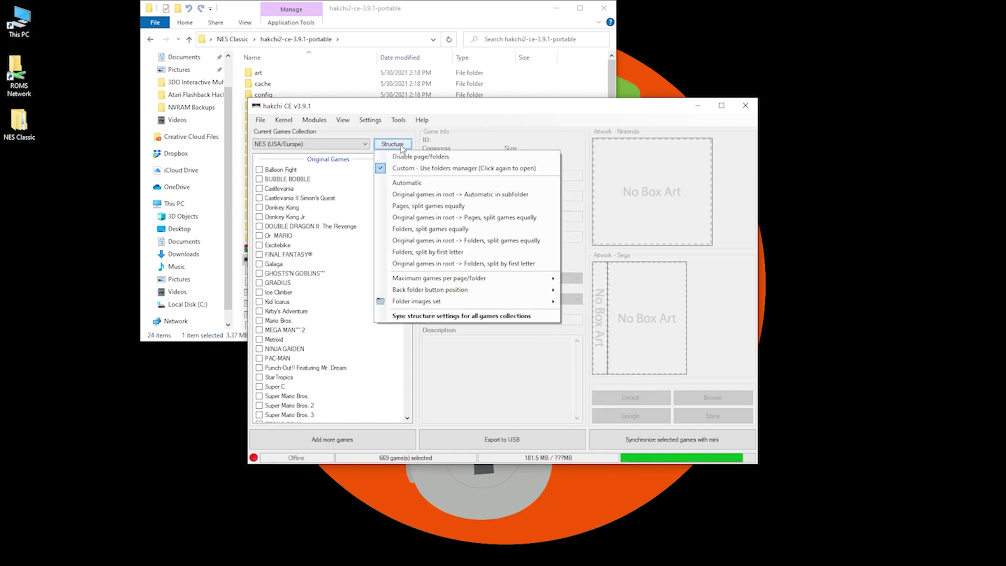
pyautogui.click(443, 169)
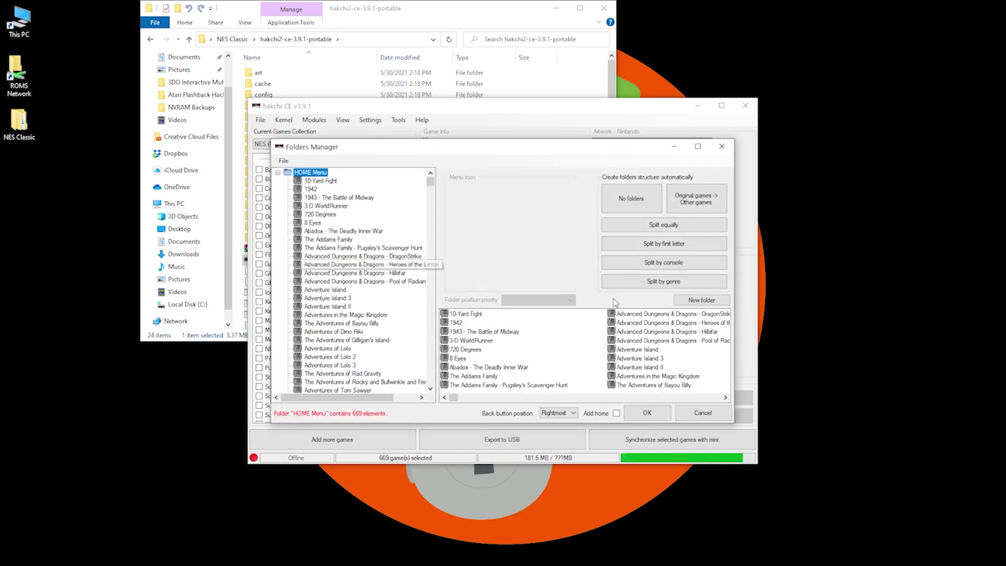
pyautogui.click(674, 247)
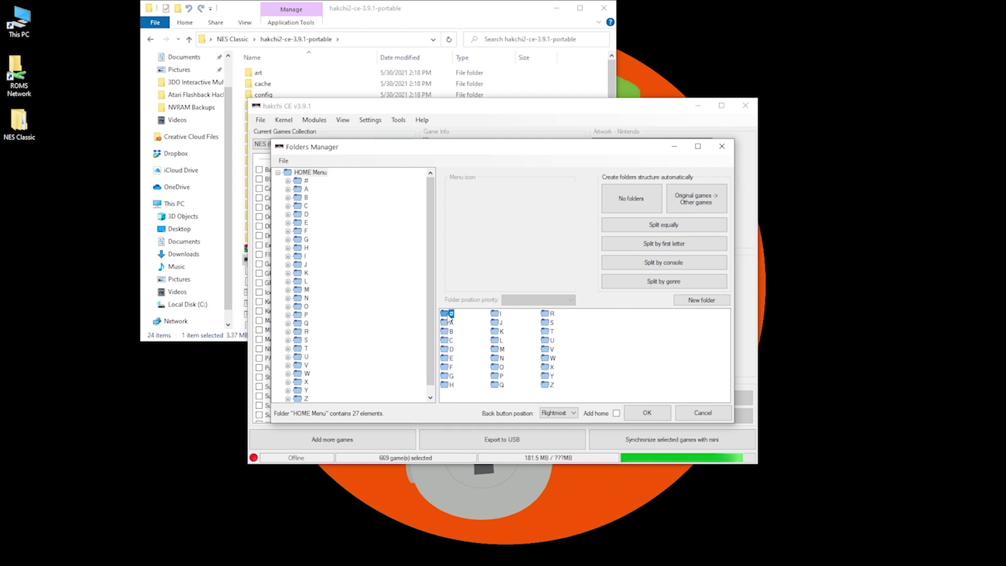
# Check folders # and A, and rename folder B's subfolders BAC - BAT and BEE - BUR as 1 and 2
pyautogui.doubleClick(300, 181)
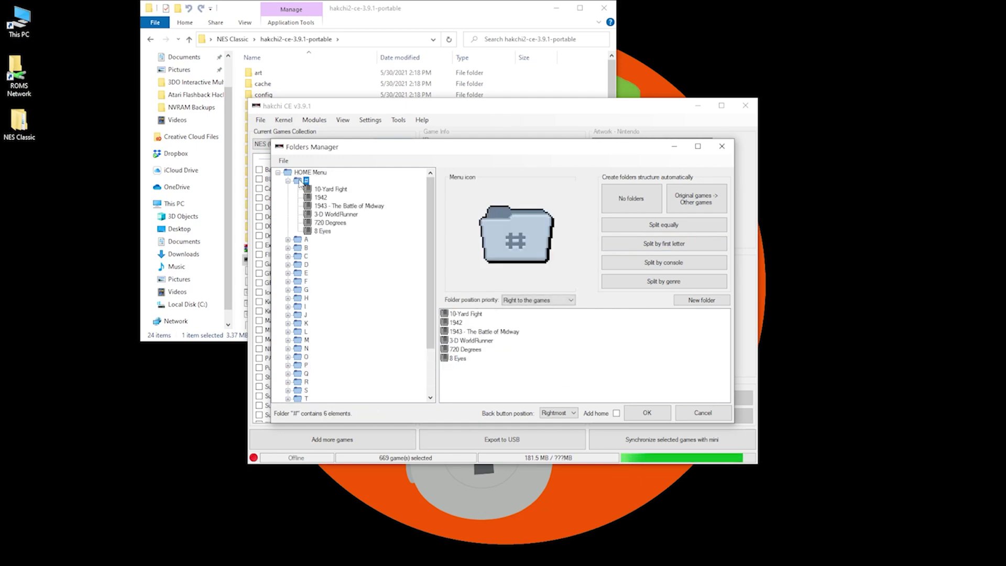
pyautogui.doubleClick(306, 240)
pyautogui.scroll(-4, 336, 265)
pyautogui.scroll(-5, 335, 265)
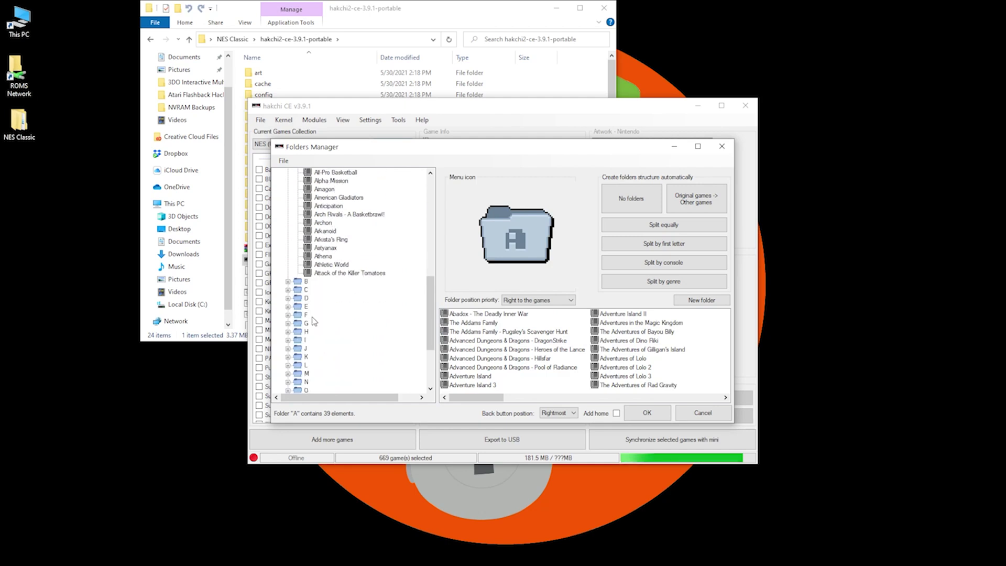
pyautogui.doubleClick(313, 281)
pyautogui.scroll(-2, 319, 288)
pyautogui.click(327, 240)
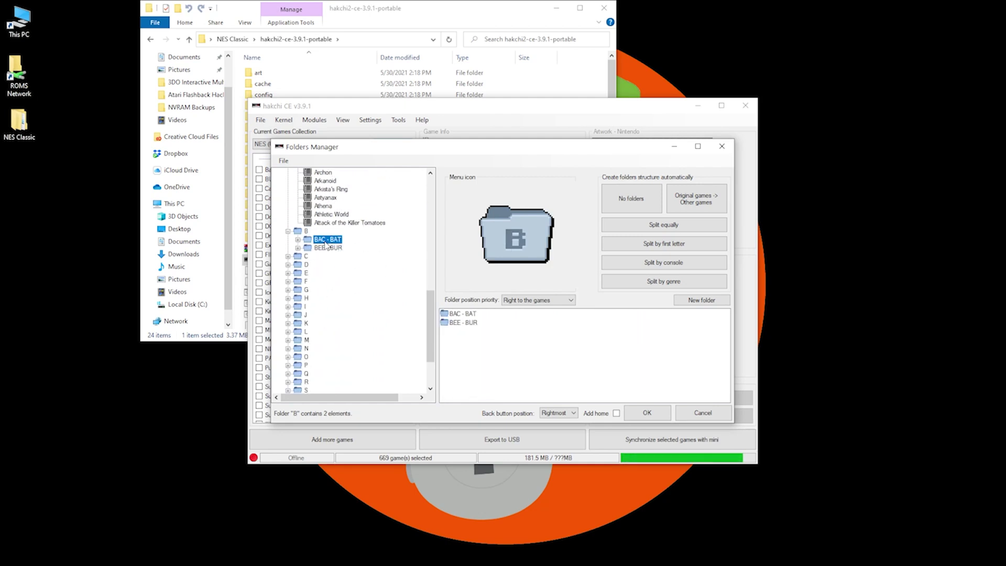
pyautogui.click(327, 239)
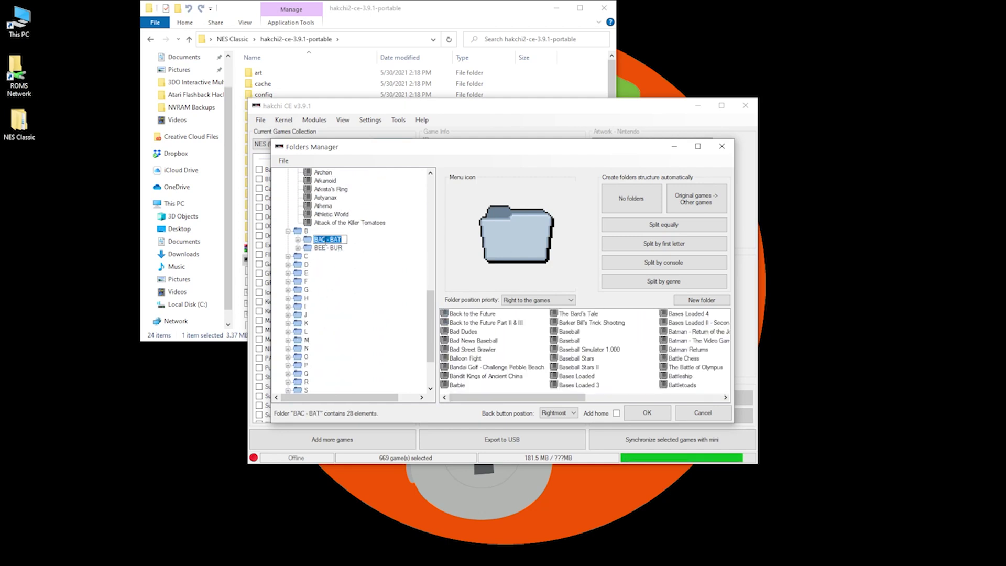
pyautogui.write('1')
pyautogui.click(323, 248)
pyautogui.click(324, 249)
pyautogui.write('2')
# Rename folder C's subfolders CAB - CHU and CIR - CYB as 1 and 2
pyautogui.click(299, 256)
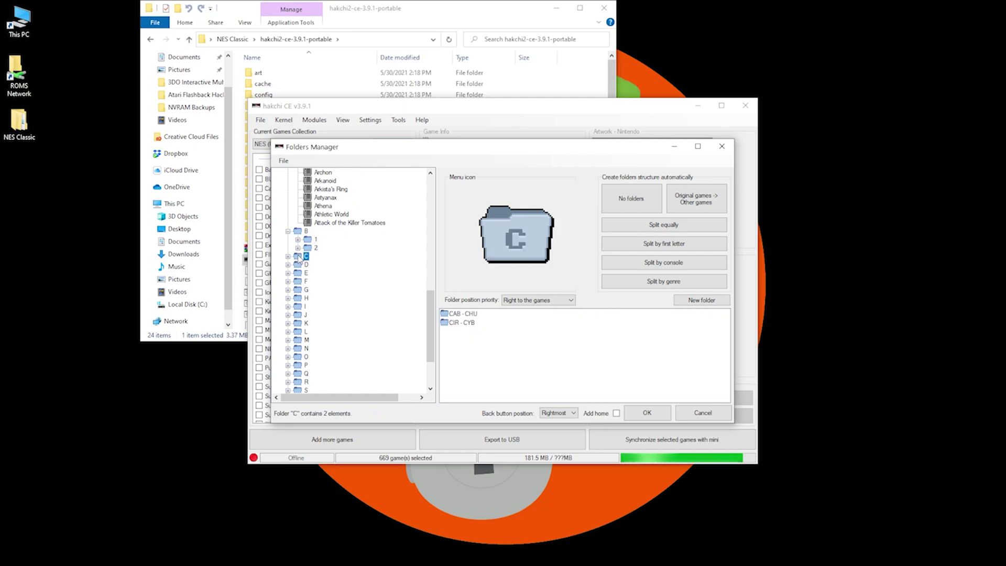
pyautogui.doubleClick(299, 257)
pyautogui.click(325, 265)
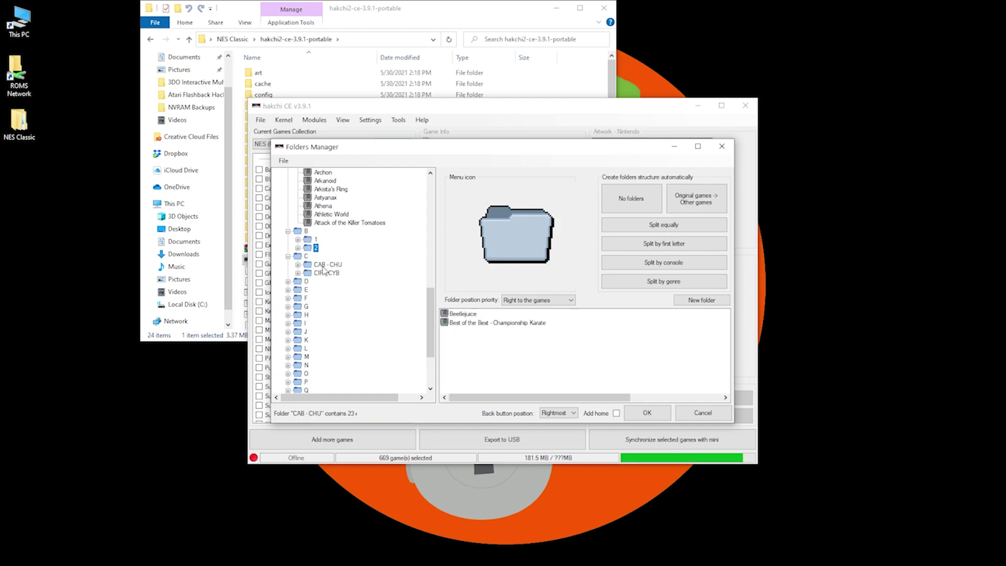
pyautogui.click(324, 265)
pyautogui.write('1')
pyautogui.click(326, 273)
pyautogui.click(326, 273)
pyautogui.write('2')
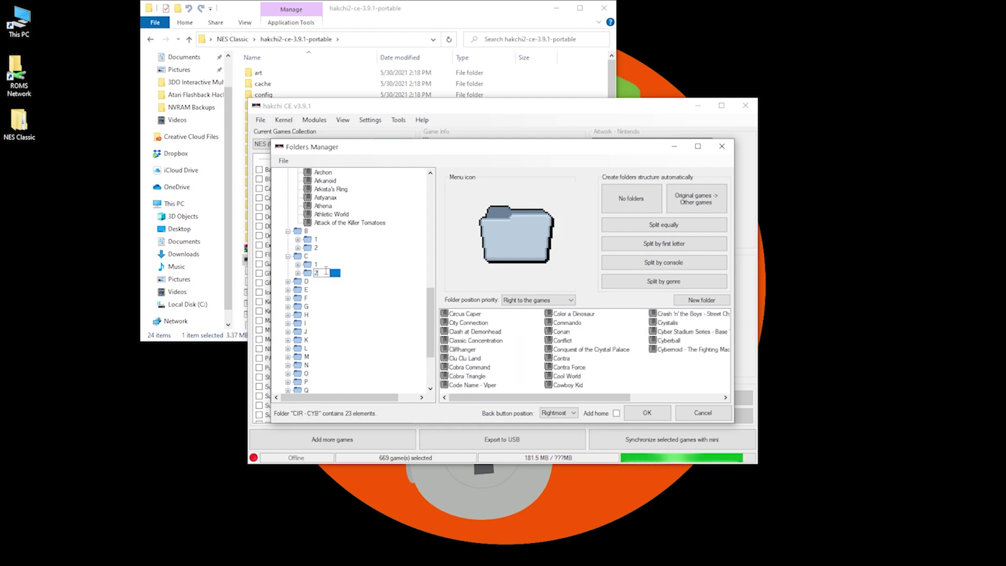
# Rename folder D's subfolders DAN - DON and DON - DYN as 1 and 2
pyautogui.click(306, 282)
pyautogui.doubleClick(304, 283)
pyautogui.click(321, 291)
pyautogui.click(321, 291)
pyautogui.write('1')
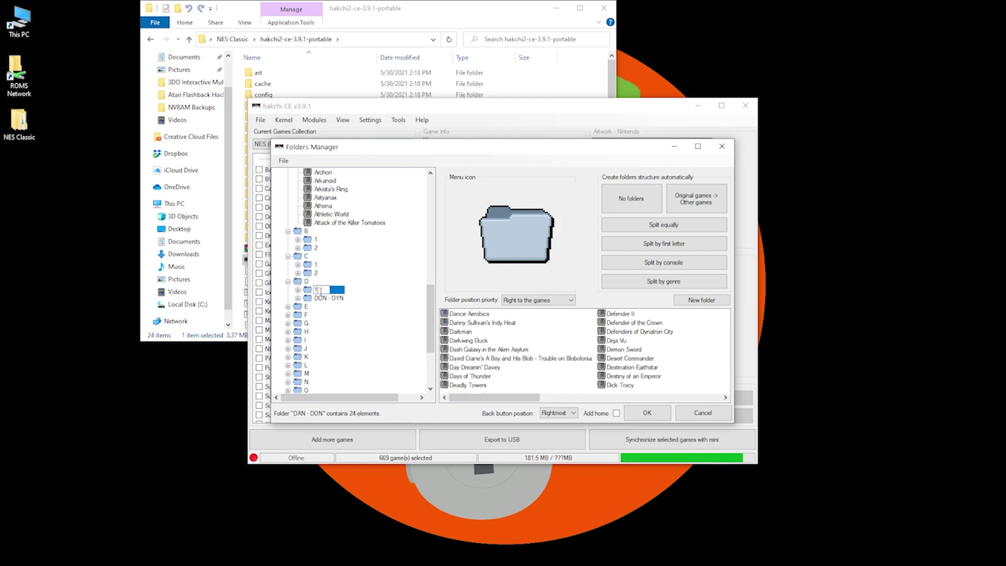
pyautogui.click(325, 298)
pyautogui.click(325, 298)
pyautogui.write('2')
# Expand folders E through L to check whether any of them is split into subfolders
pyautogui.click(306, 307)
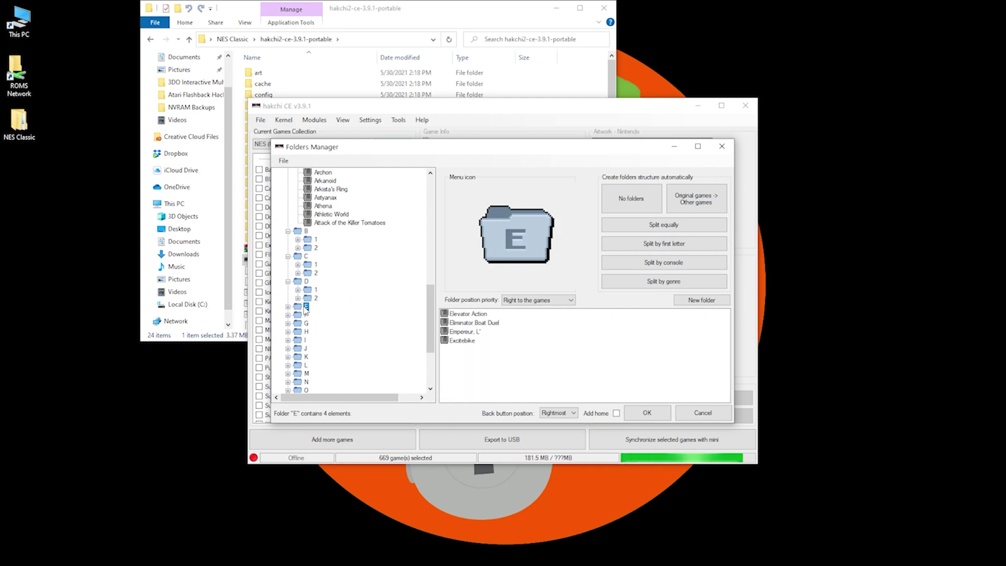
pyautogui.click(287, 306)
pyautogui.click(288, 348)
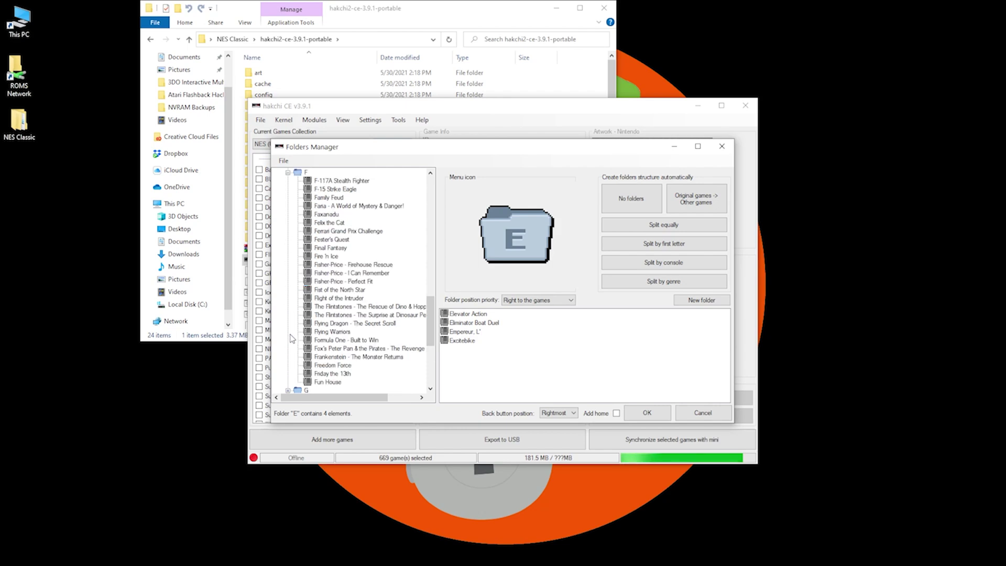
pyautogui.scroll(-3, 292, 339)
pyautogui.click(288, 315)
pyautogui.scroll(-2, 292, 314)
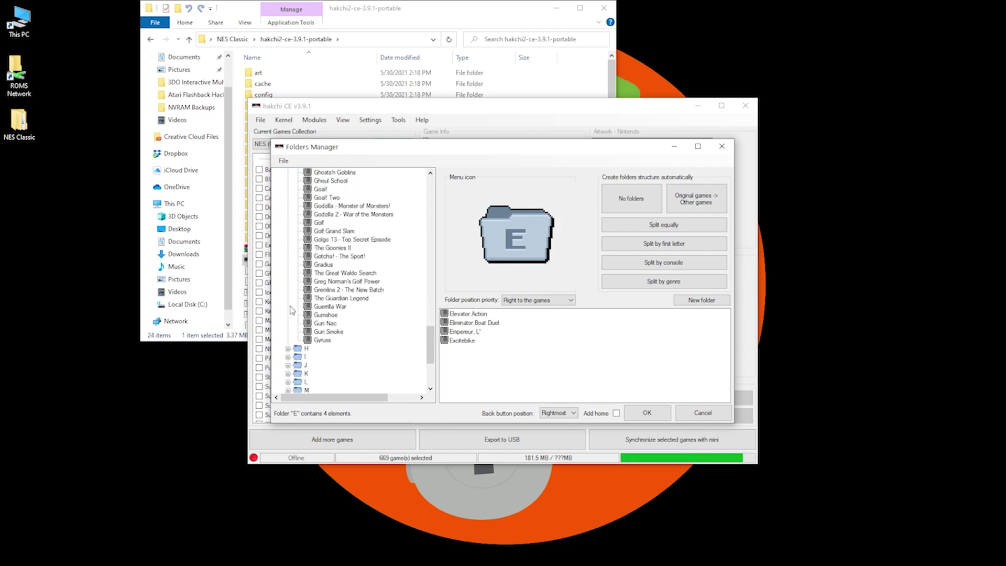
pyautogui.click(288, 349)
pyautogui.scroll(-3, 300, 277)
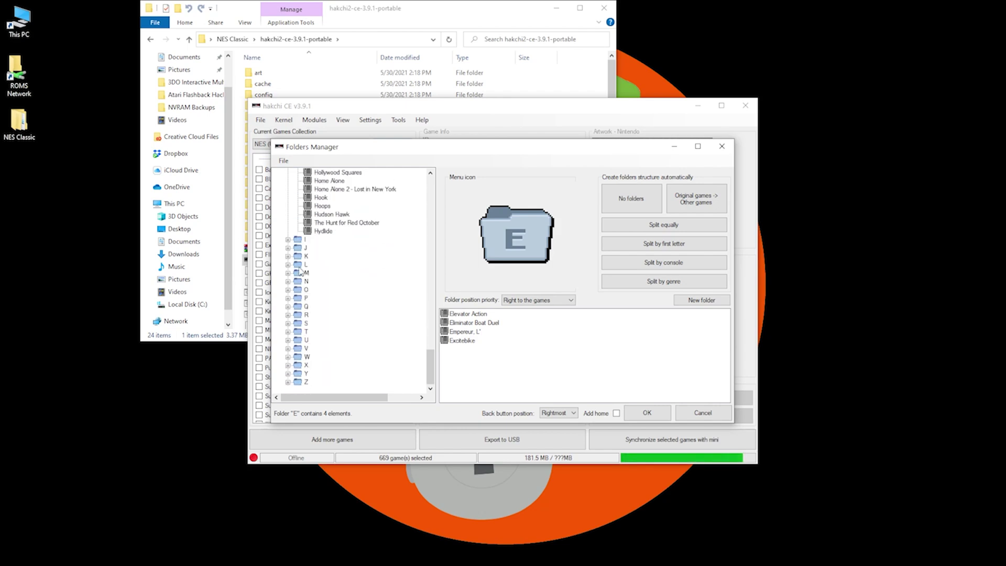
pyautogui.click(288, 240)
pyautogui.scroll(-4, 292, 251)
pyautogui.click(289, 263)
pyautogui.scroll(-5, 290, 262)
pyautogui.click(288, 264)
pyautogui.scroll(-4, 284, 289)
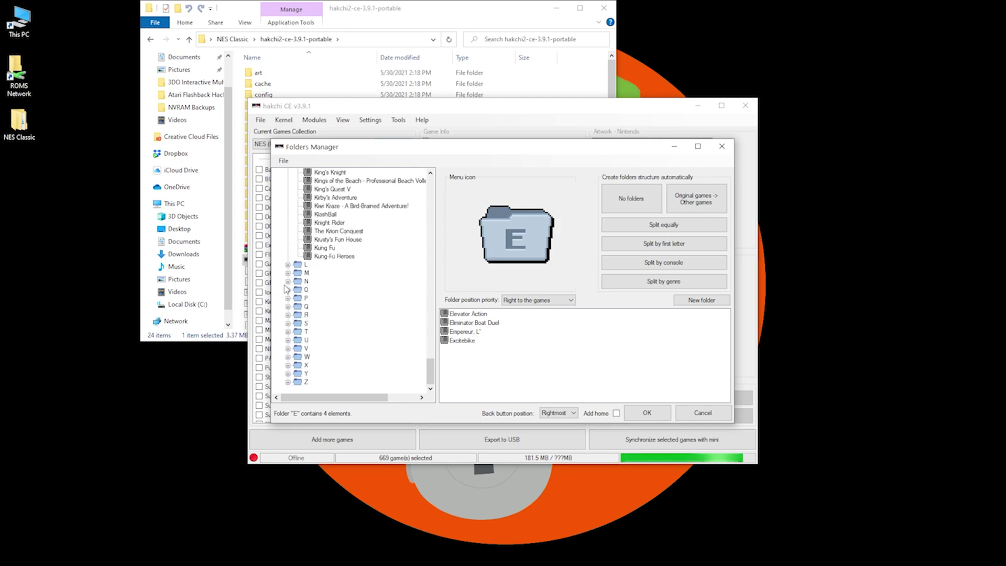
pyautogui.click(288, 265)
pyautogui.scroll(-4, 289, 270)
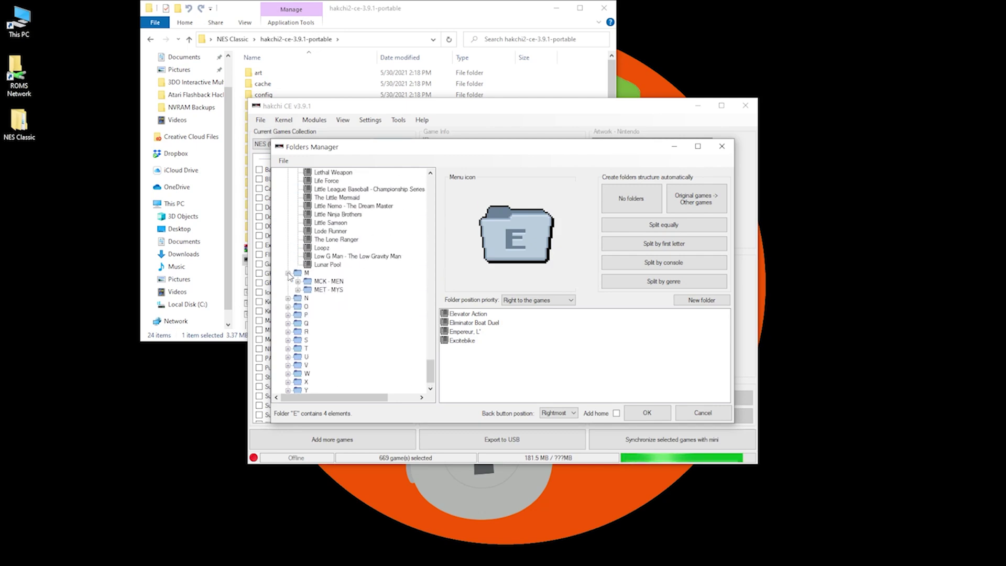
# Rename folder M's subfolders MCK - MEN and MET - MYS as 1 and 2
pyautogui.click(288, 273)
pyautogui.scroll(-1, 289, 274)
pyautogui.click(329, 266)
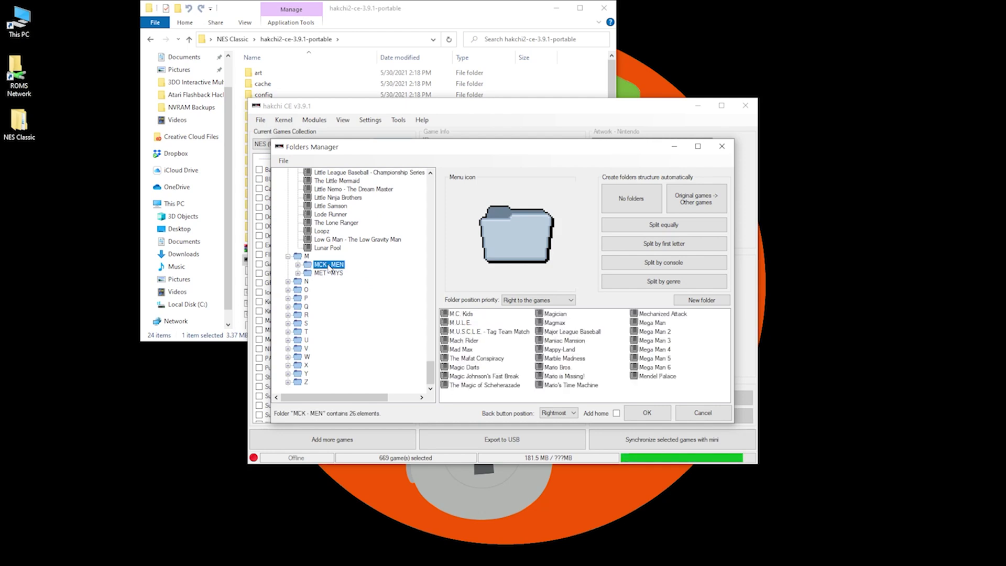
pyautogui.click(329, 266)
pyautogui.write('1')
pyautogui.click(323, 273)
pyautogui.click(322, 277)
pyautogui.write('2')
# Expand folders N through R to check whether any of them is split into subfolders
pyautogui.click(297, 291)
pyautogui.click(288, 290)
pyautogui.scroll(-6, 288, 290)
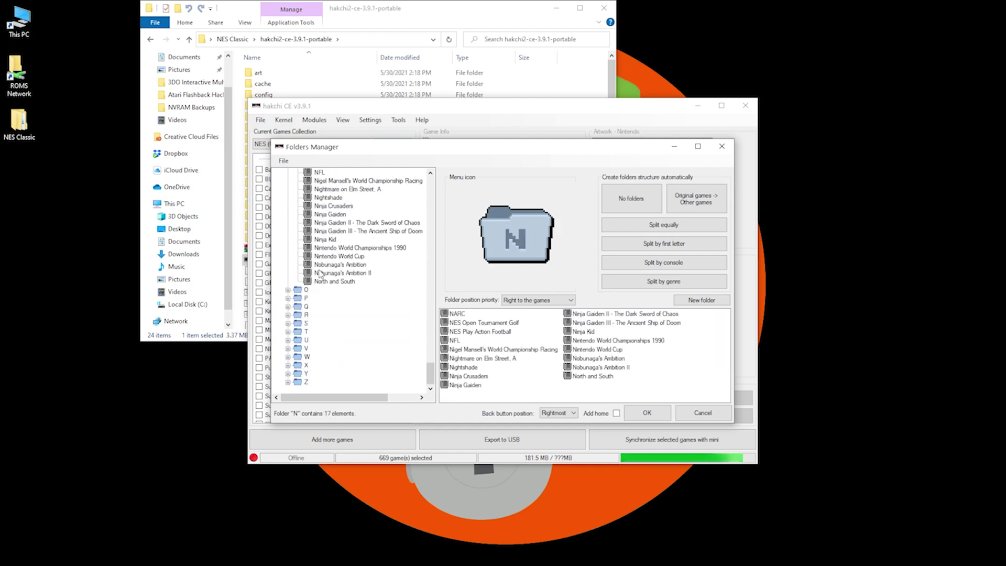
pyautogui.click(287, 290)
pyautogui.click(288, 289)
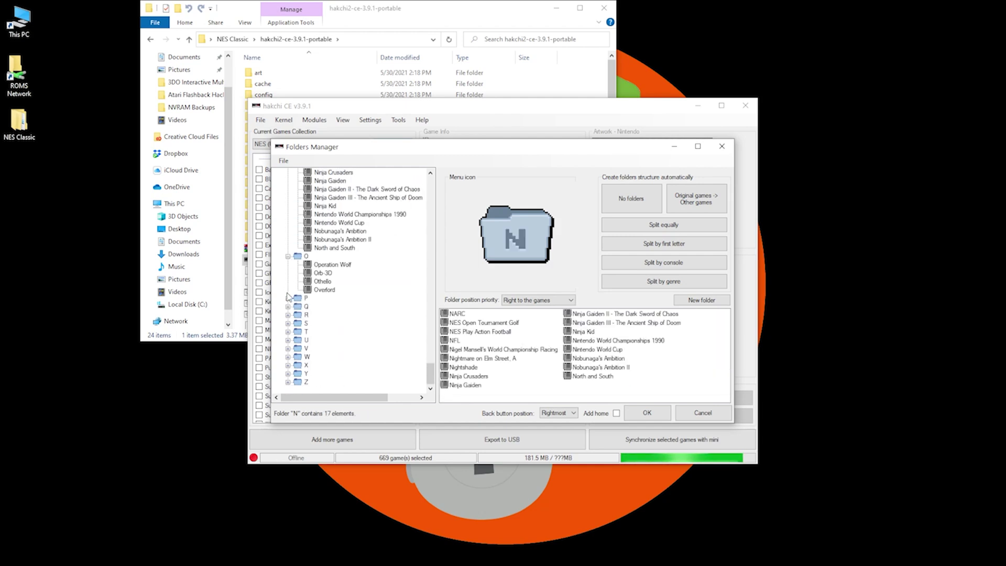
pyautogui.click(287, 299)
pyautogui.scroll(-3, 299, 293)
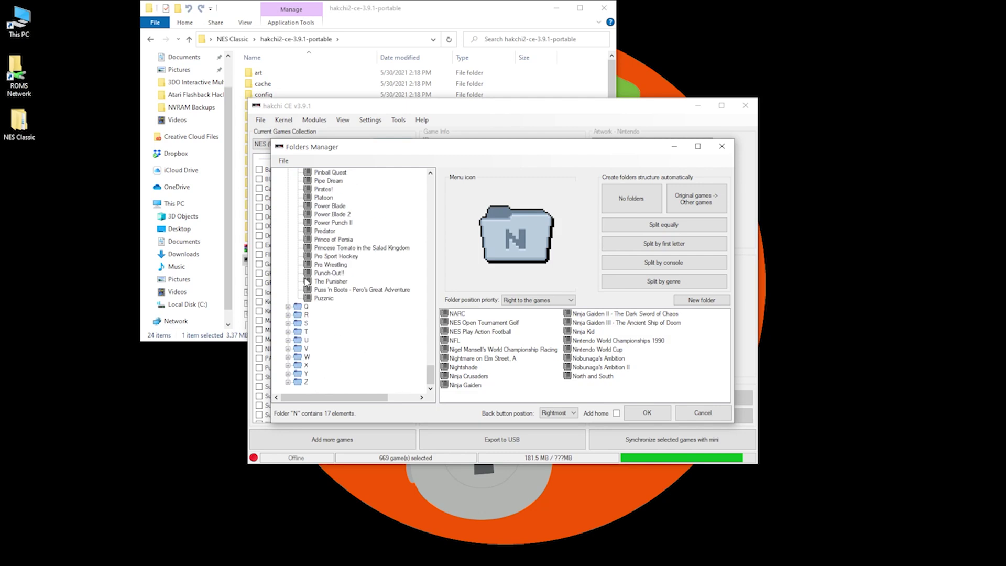
pyautogui.click(287, 306)
pyautogui.click(287, 314)
pyautogui.scroll(-10, 288, 319)
# Rename folder S's subfolders SCA - SPE and SPI - SWO as 1 and 2
pyautogui.click(287, 323)
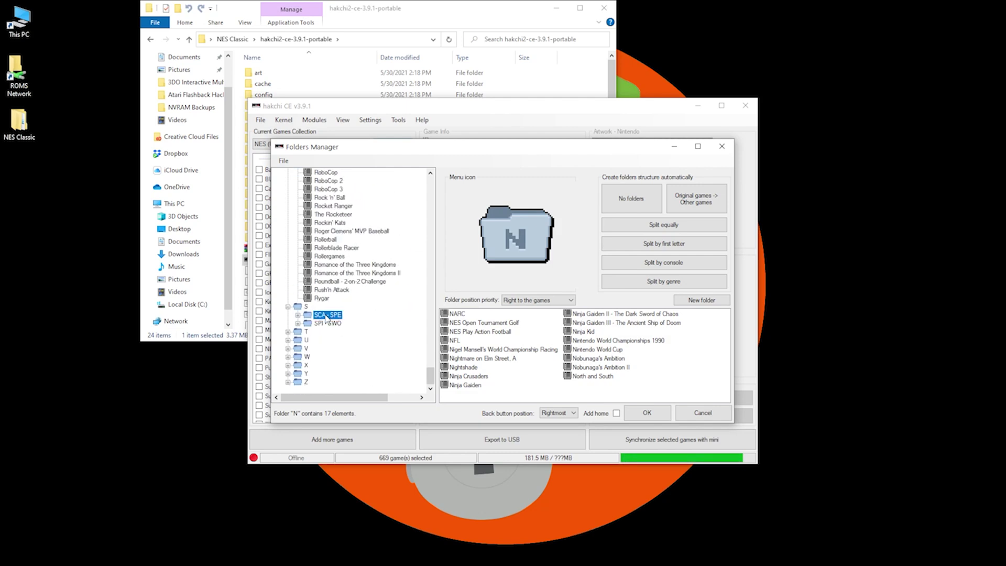
pyautogui.click(326, 315)
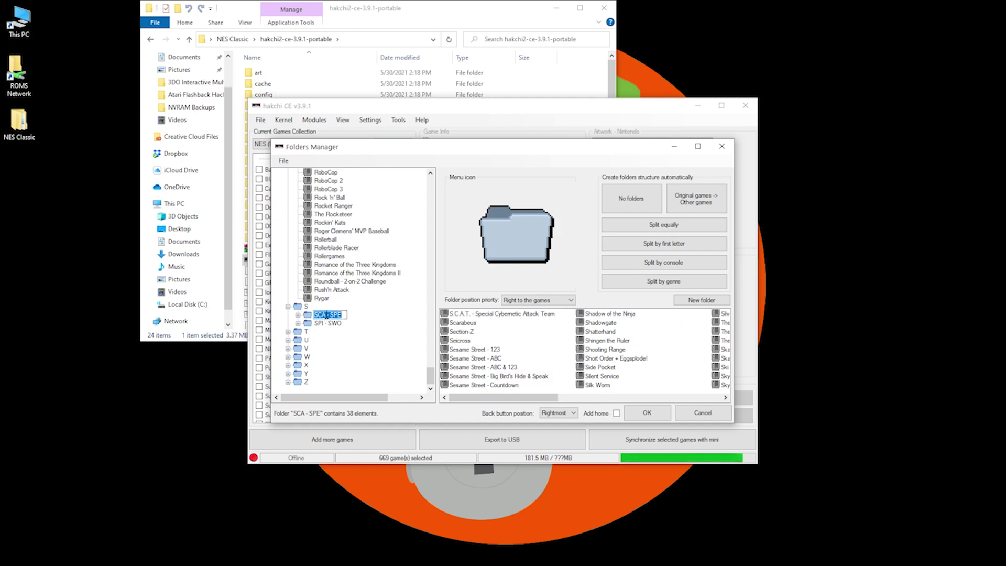
pyautogui.click(323, 323)
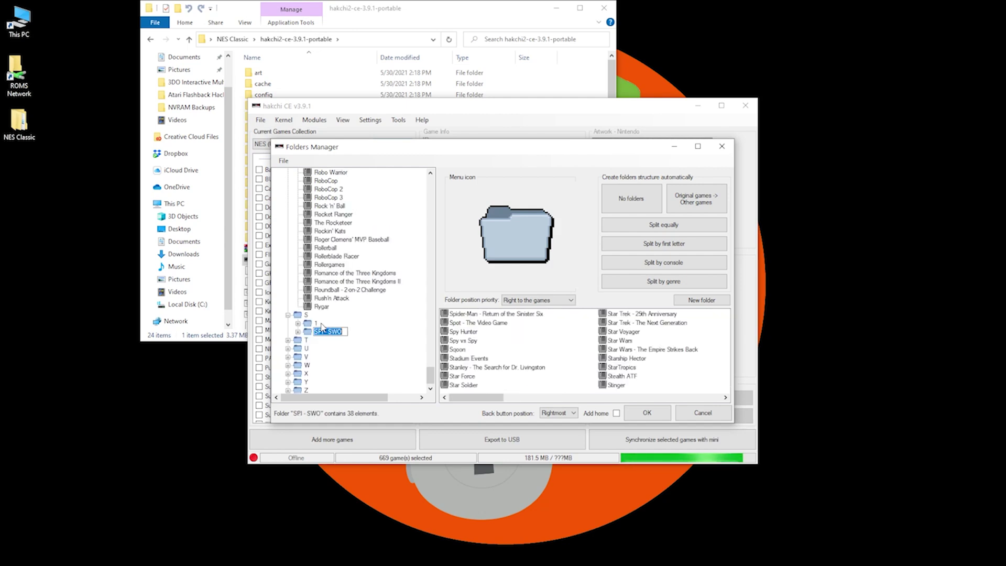
pyautogui.click(302, 339)
# Rename folder T's subfolders TAB - THU and TIG - TWI as 1 and 2
pyautogui.click(288, 340)
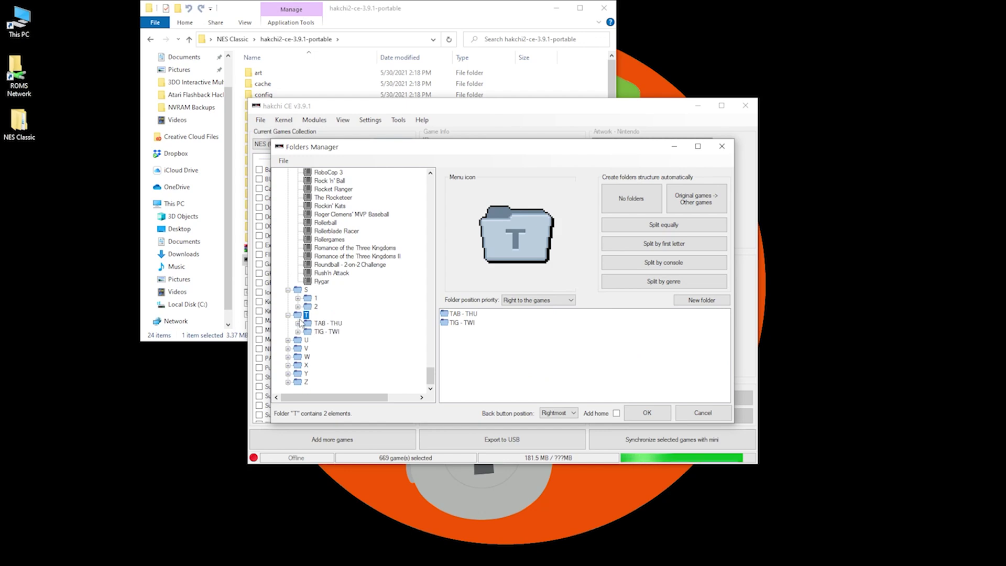
pyautogui.click(317, 323)
pyautogui.write('1')
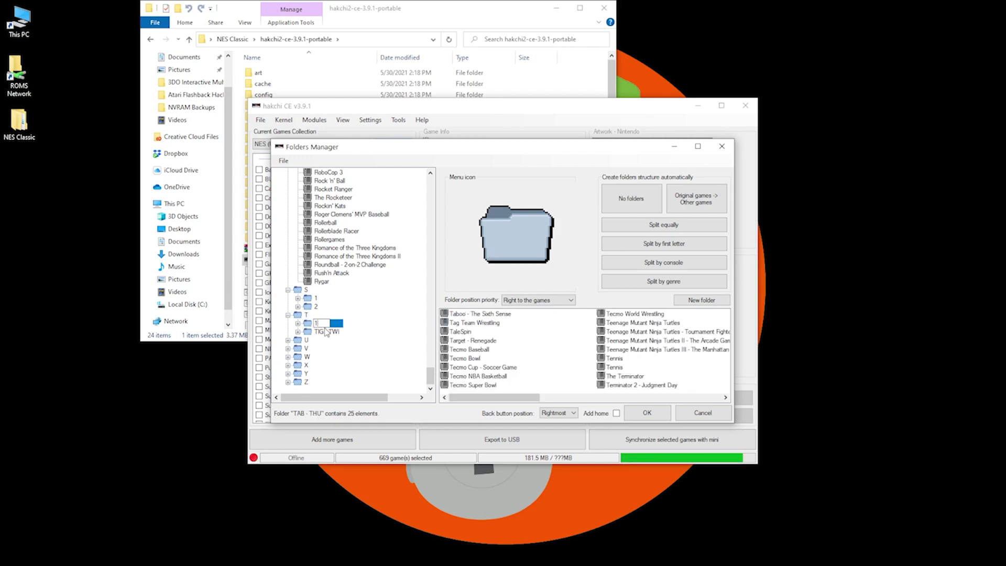
pyautogui.click(325, 332)
pyautogui.press('F2')
pyautogui.write('2')
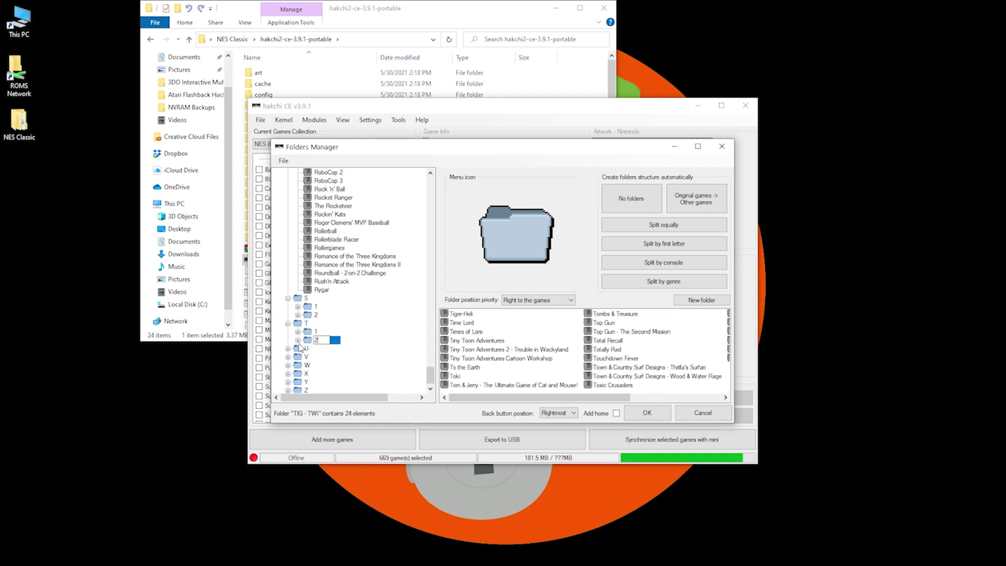
# Expand folders U through Z to check whether any of them is split into subfolders
pyautogui.click(298, 340)
pyautogui.click(288, 340)
pyautogui.click(287, 348)
pyautogui.click(287, 348)
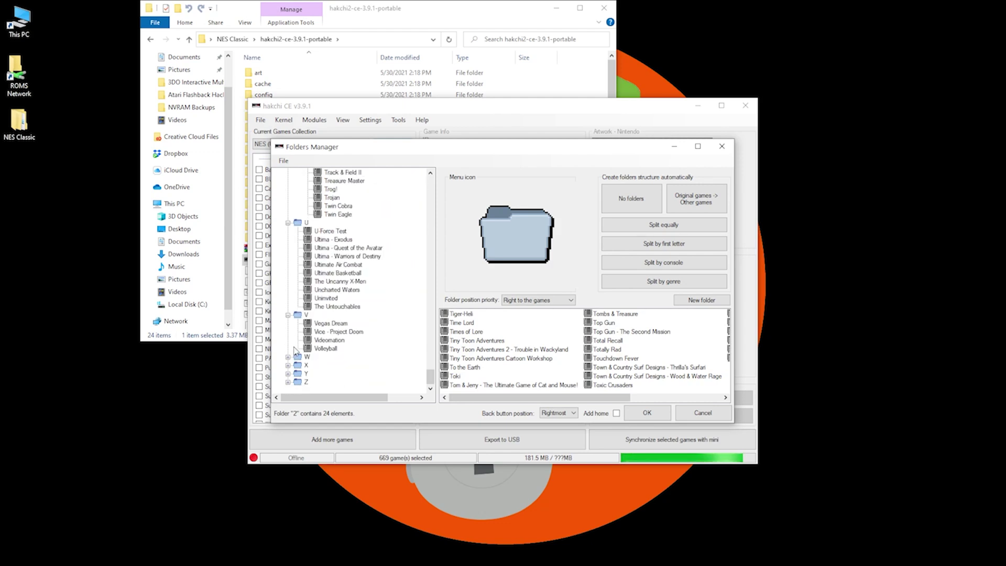
pyautogui.click(287, 357)
pyautogui.scroll(-4, 287, 360)
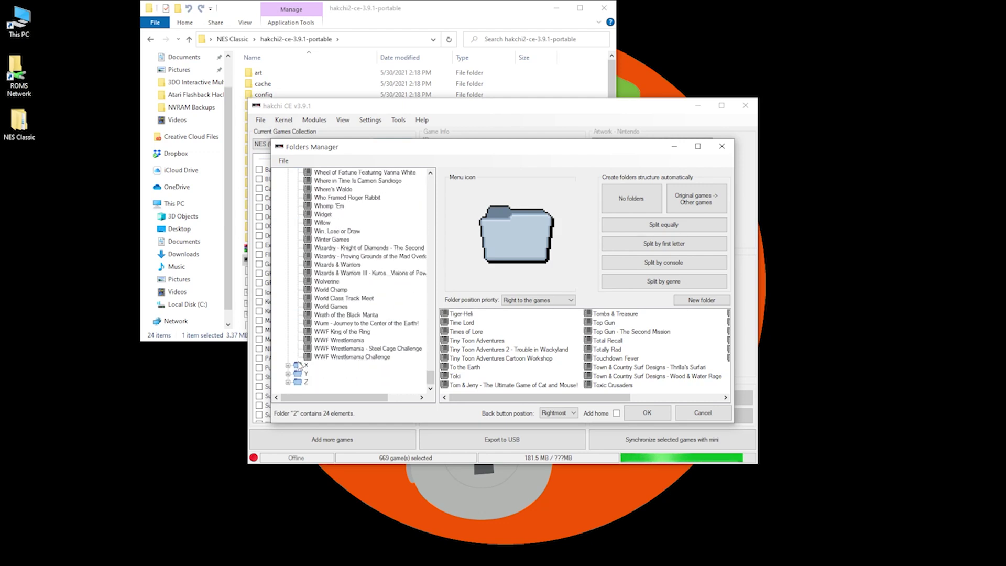
pyautogui.click(287, 357)
pyautogui.click(288, 373)
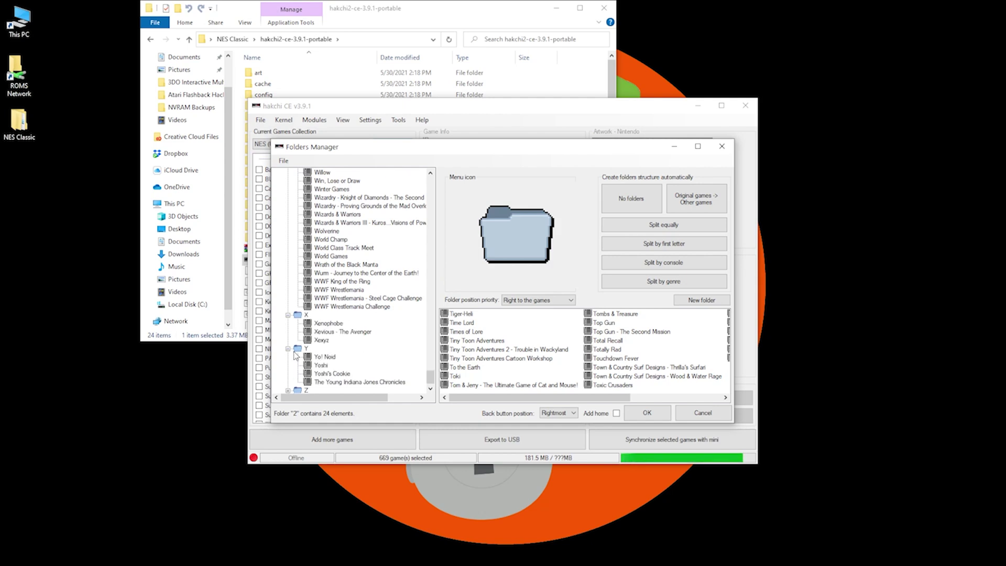
pyautogui.click(288, 382)
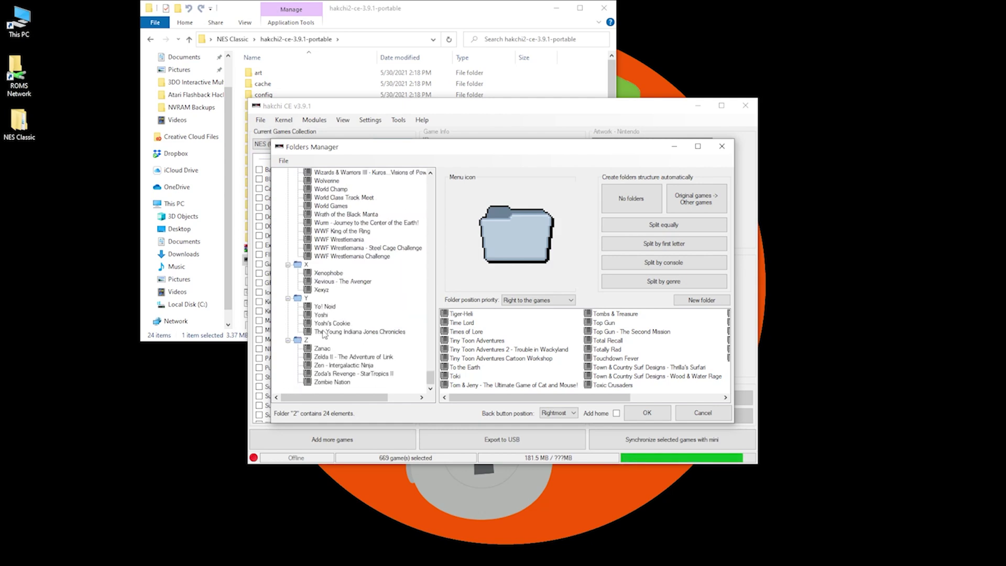
# Save the folder structure and synchronize the selected games with the mini, answering that the custom kernel is already flashed
pyautogui.click(637, 418)
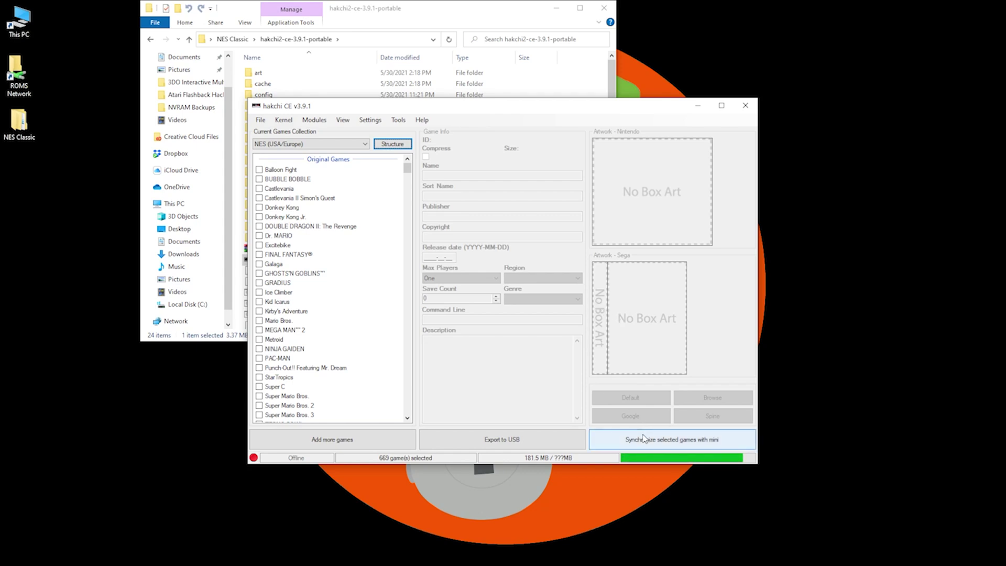
pyautogui.click(644, 438)
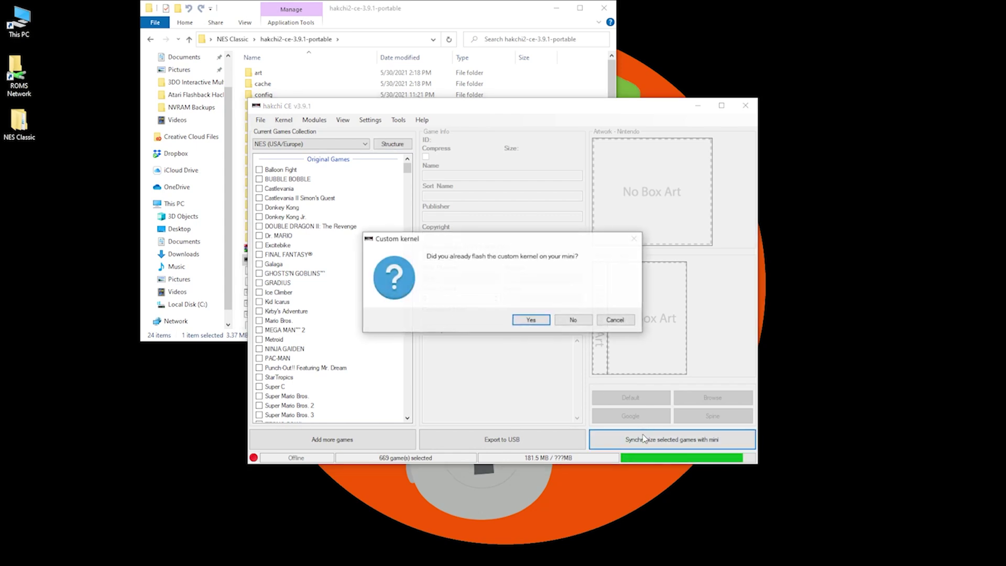
pyautogui.click(531, 320)
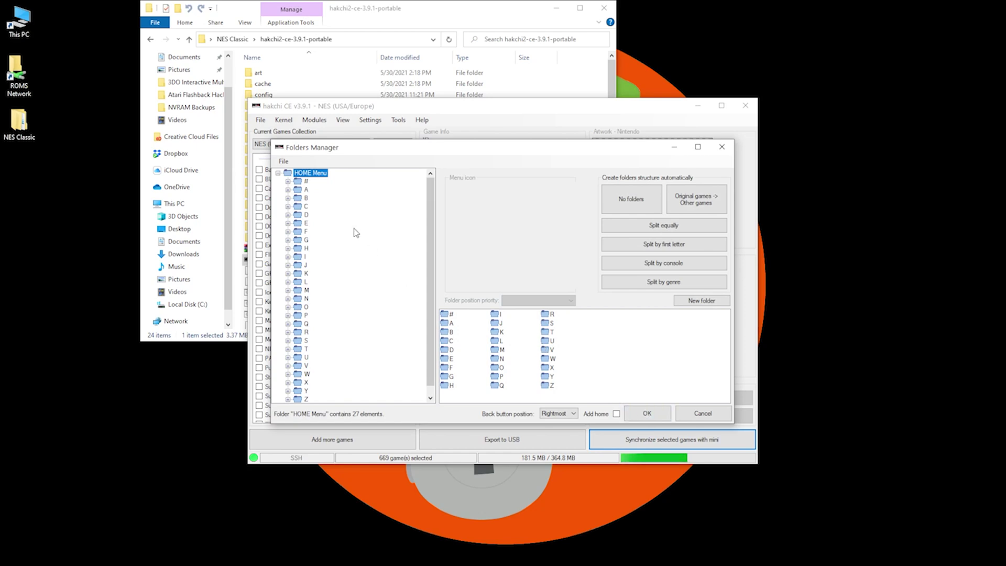
# Check the # folder and accept the folder structure to upload the games to the console
pyautogui.click(288, 182)
pyautogui.click(287, 182)
pyautogui.click(646, 414)
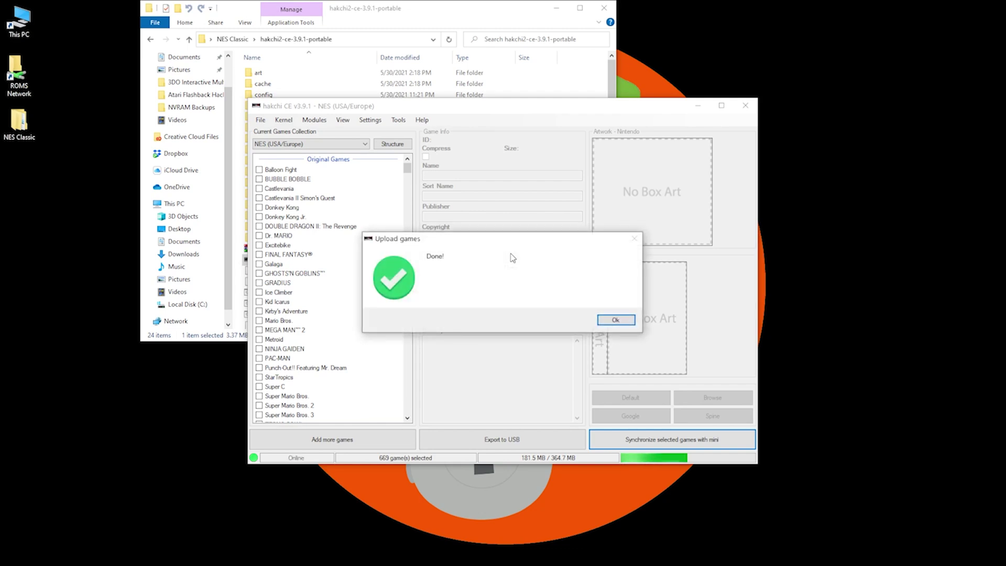
pyautogui.click(616, 320)
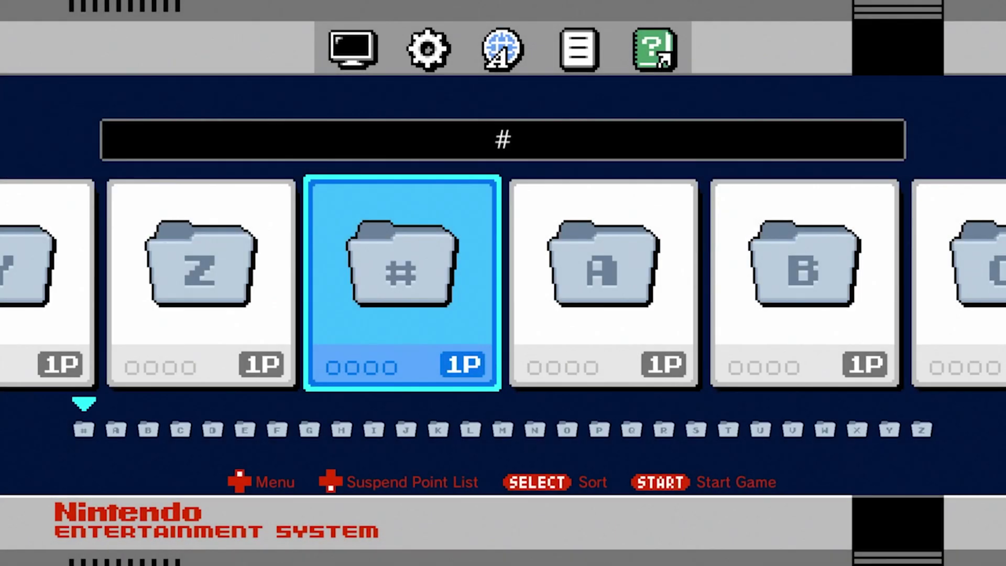
# Switch to the NES Classic home menu and open folder A to view its games and box art
pyautogui.press('Right')
pyautogui.press('Right')
pyautogui.press('Left')
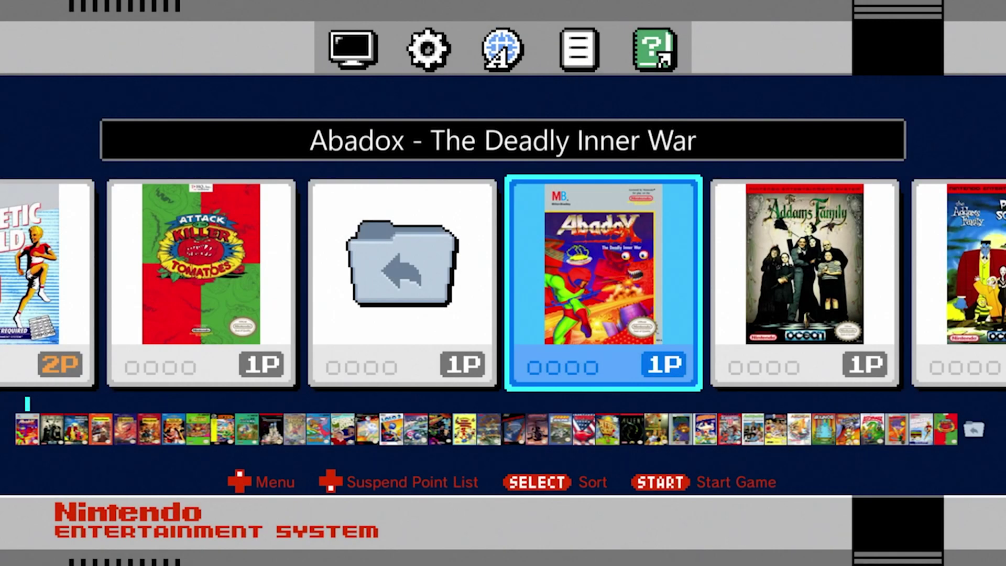
pyautogui.press('Right')
pyautogui.press('Right')
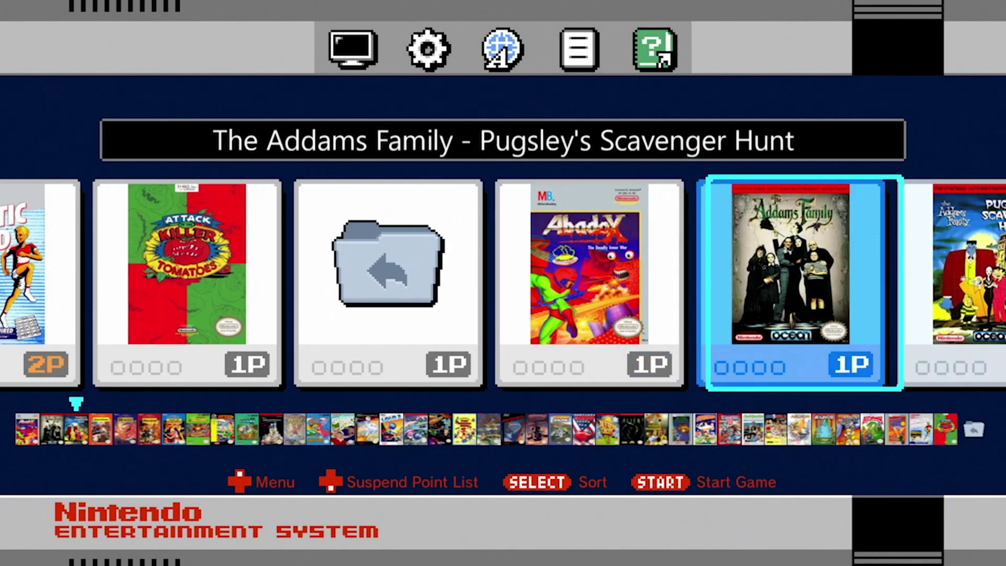
# Browse back and forth through the games in folder A to check their box art and order
pyautogui.press('Left')
pyautogui.press('Left')
pyautogui.press('Left')
pyautogui.press('Left')
pyautogui.press('Left')
pyautogui.press('Left')
pyautogui.press('Left')
pyautogui.press('Right')
pyautogui.press('Right')
pyautogui.press('Right')
pyautogui.press('Right')
pyautogui.press('Right')
pyautogui.press('Left')
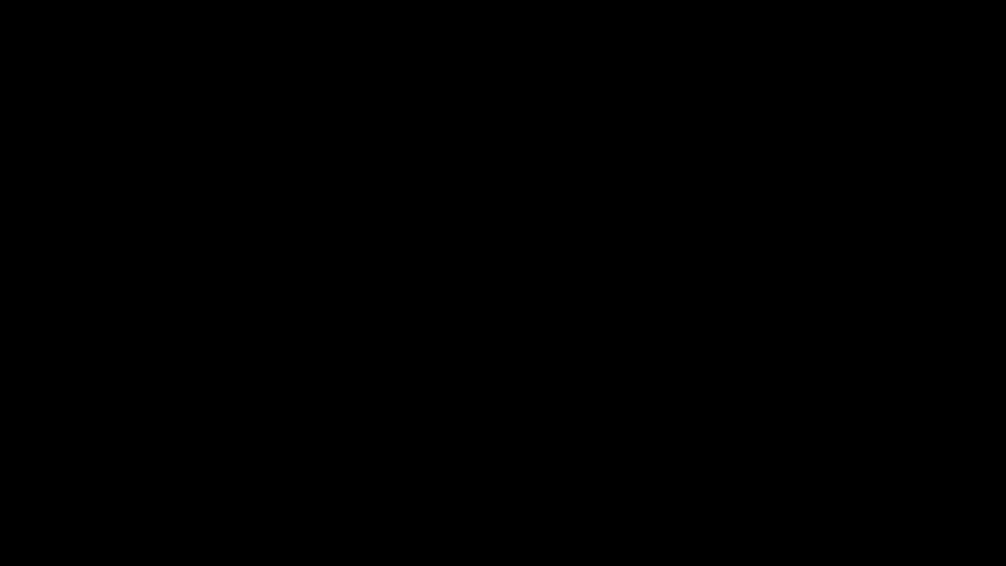
# Examine the alphabetical folders and their contents in the console's home menu
pyautogui.press('Right')
pyautogui.press('Right')
pyautogui.press('Return')
pyautogui.press('Right')
pyautogui.press('Right')
pyautogui.press('Left')
pyautogui.press('Left')
pyautogui.press('Left')
pyautogui.press('Right')
pyautogui.press('Return')
pyautogui.press('Right')
pyautogui.press('Right')
pyautogui.press('Left')
pyautogui.press('Left')
pyautogui.press('Left')
pyautogui.press('Left')
pyautogui.press('Left')
pyautogui.press('Right')
pyautogui.press('Right')
pyautogui.press('Return')
pyautogui.press('Right')
pyautogui.press('Right')
pyautogui.press('Return')
pyautogui.press('Right')
pyautogui.press('Right')
pyautogui.press('Right')
pyautogui.press('Right')
pyautogui.press('Right')
pyautogui.press('Right')
pyautogui.press('Right')
pyautogui.press('Right')
pyautogui.press('Right')
pyautogui.press('Right')
pyautogui.press('Right')
pyautogui.press('Right')
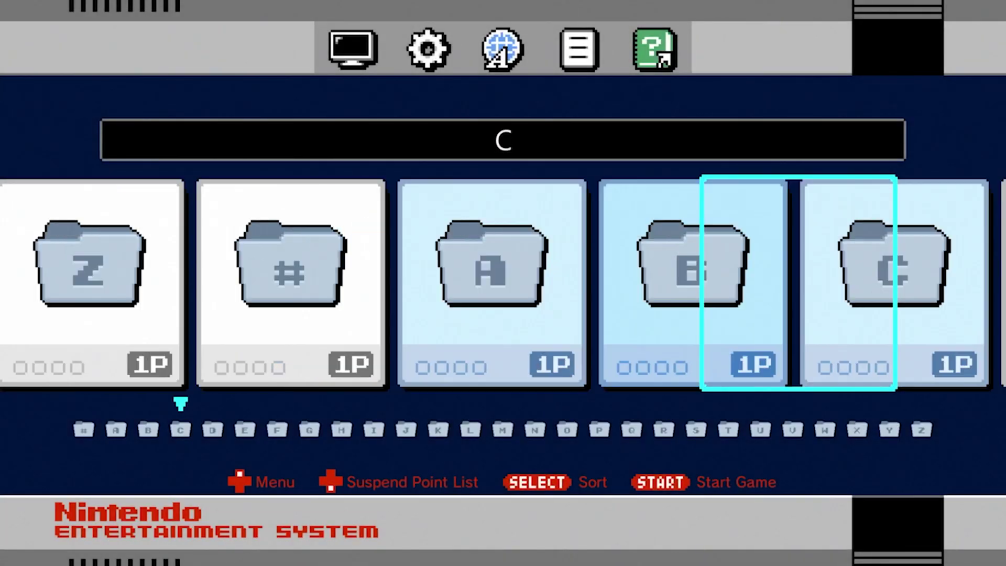
# Open folder M and its subfolder 2 from the console's home menu
pyautogui.press('Right')
pyautogui.press('Return')
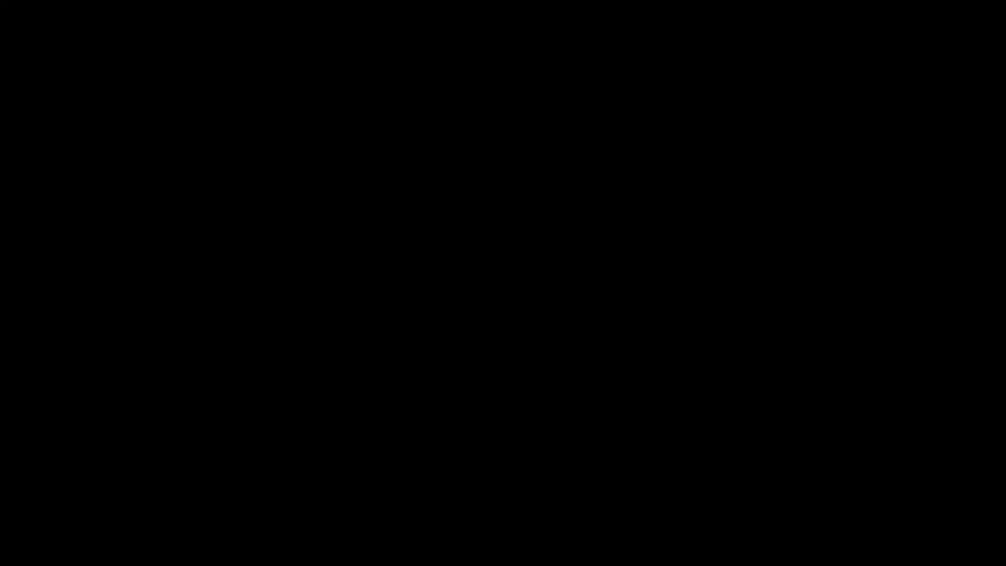
pyautogui.press('Right')
pyautogui.press('Right')
pyautogui.press('Left')
pyautogui.press('Return')
# Browse the games in folder M's subfolder 2 past MetalMech to Milon's Secret Castle, and open one of the neighbouring games
pyautogui.press('Right')
pyautogui.press('Right')
pyautogui.press('Right')
pyautogui.press('Right')
pyautogui.press('Right')
pyautogui.press('Right')
pyautogui.press('Right')
pyautogui.press('Right')
pyautogui.press('Right')
pyautogui.press('Right')
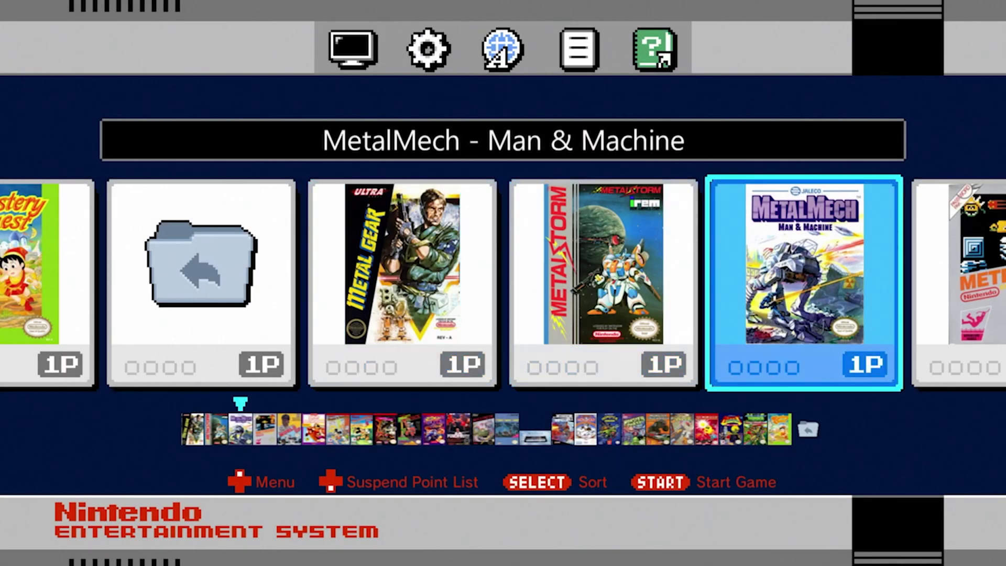
pyautogui.press('Right')
pyautogui.press('Right')
pyautogui.press('Right')
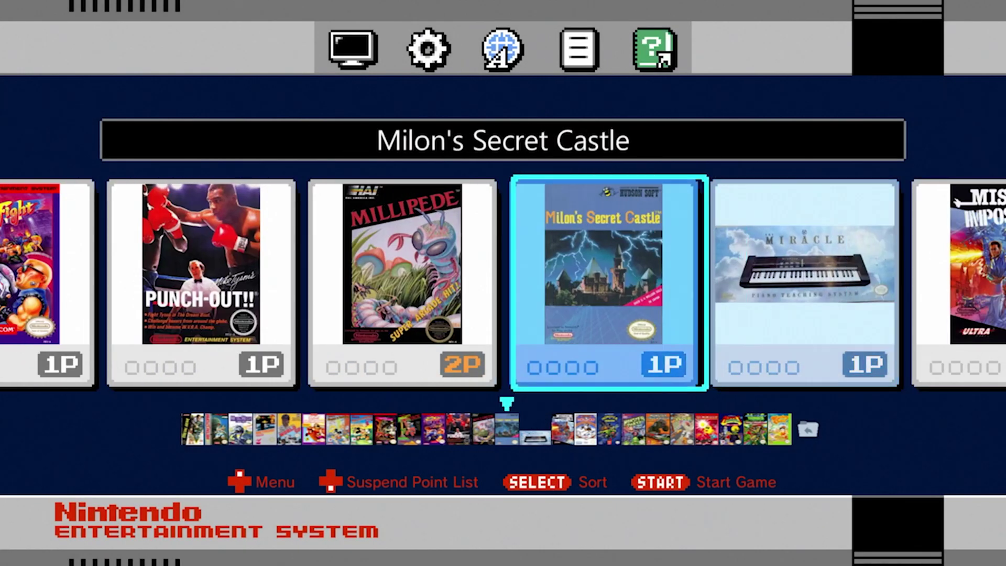
pyautogui.press('Left')
pyautogui.press('Left')
pyautogui.press('Return')
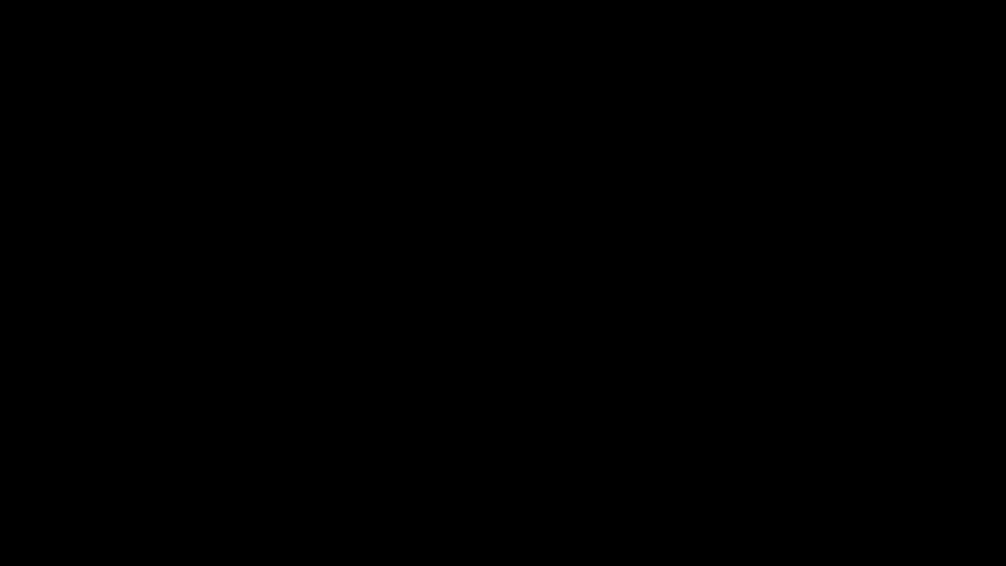